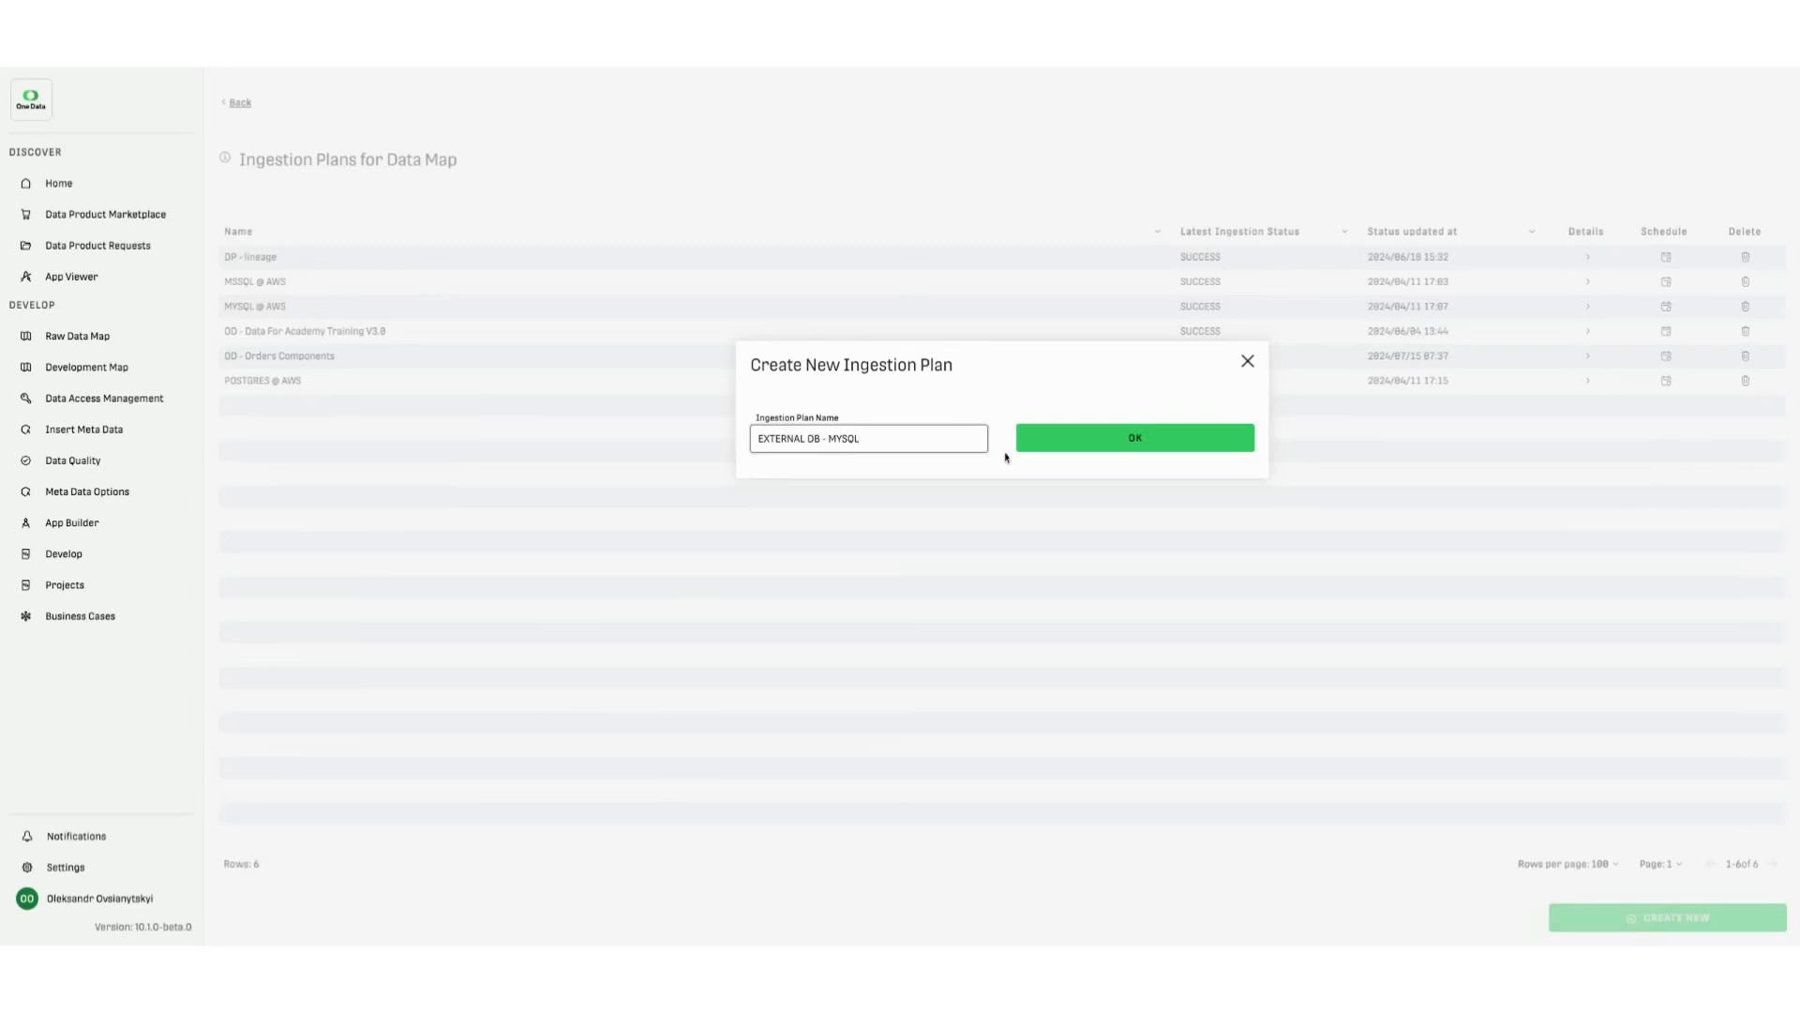
- Create the ingestion plan named EXTERNAL DB - MYSQL and open its details
left_click(1138, 446)
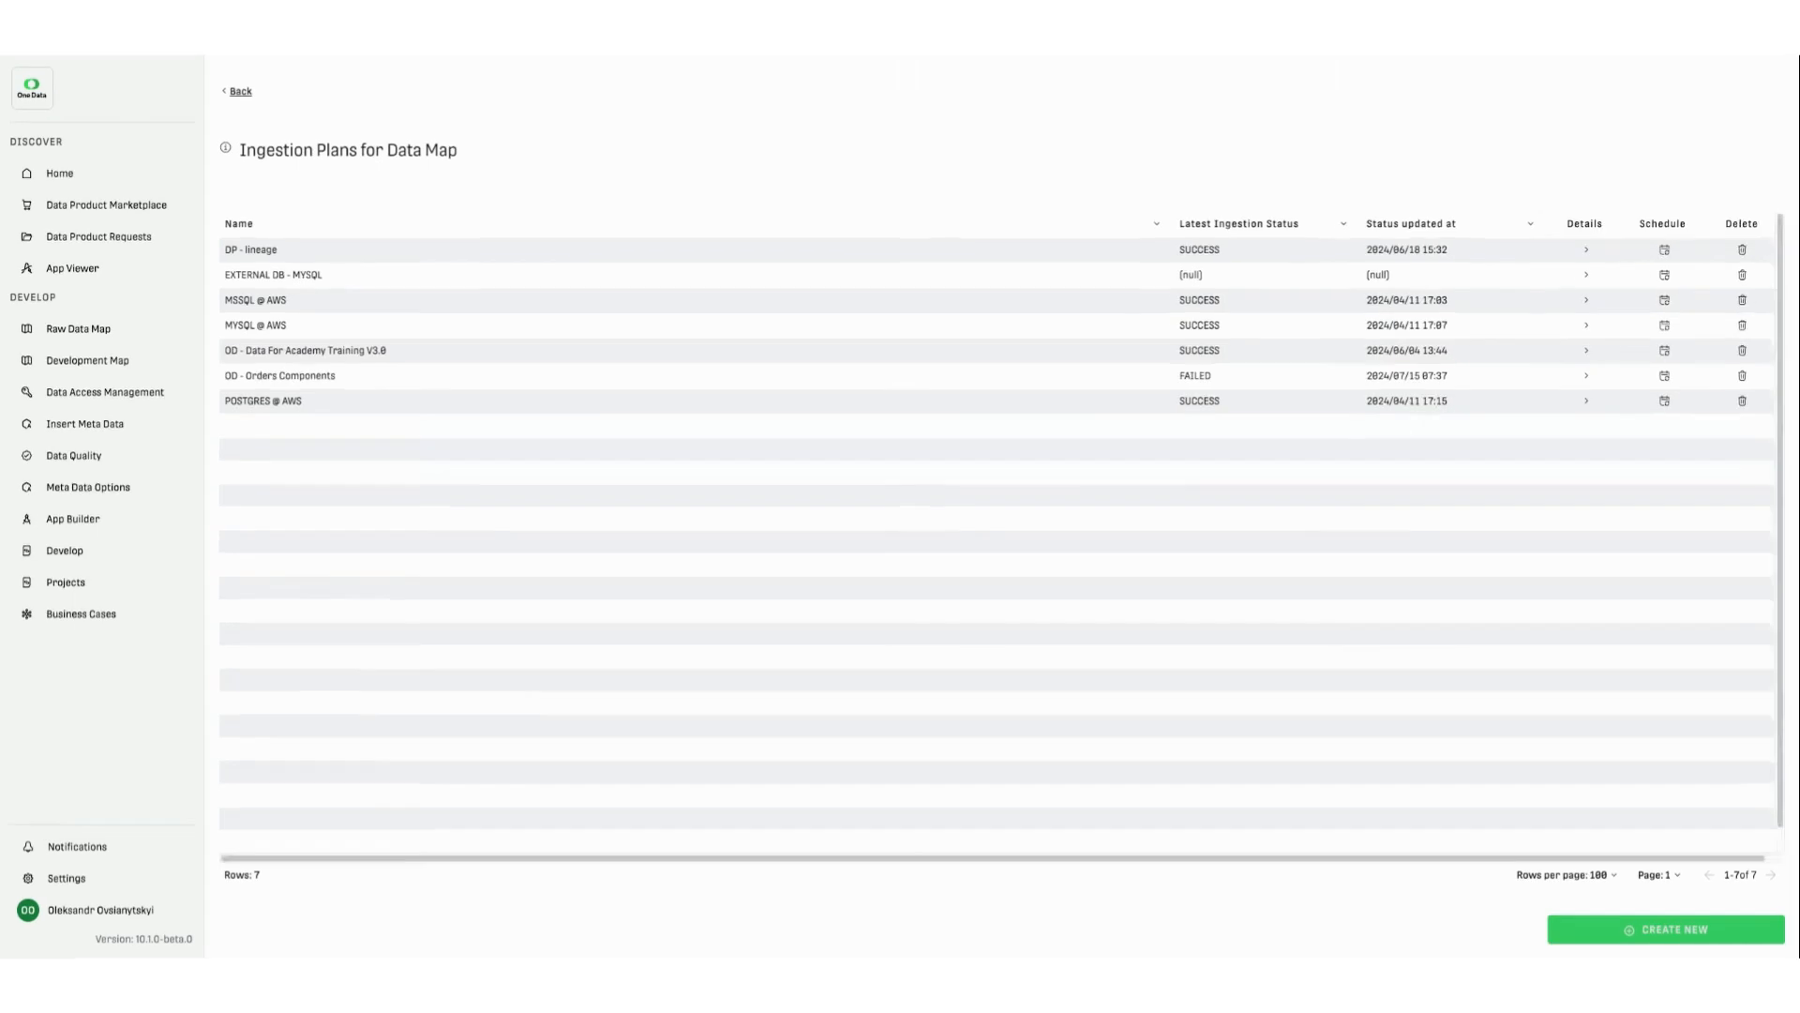
left_click(1588, 276)
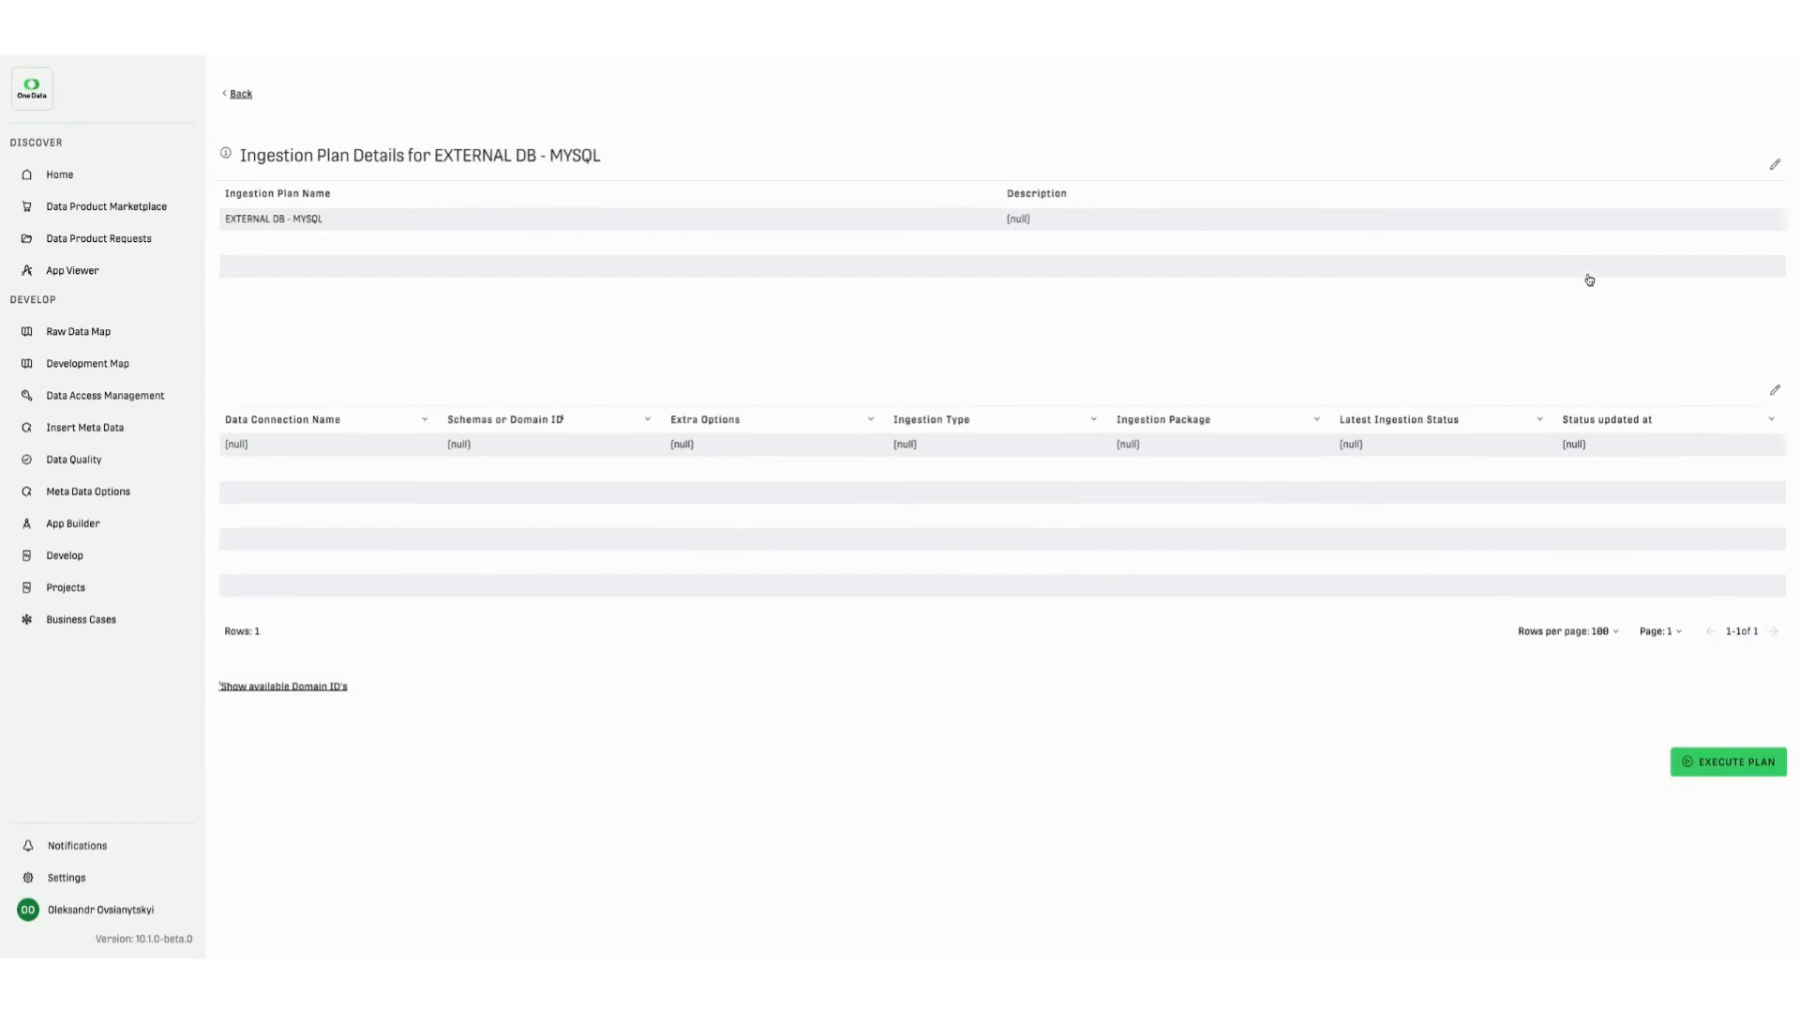
- Set the plan's description to "This plan ingests the metadata from the external Database MYSQL" and save it
left_click(1772, 168)
left_click(1060, 222)
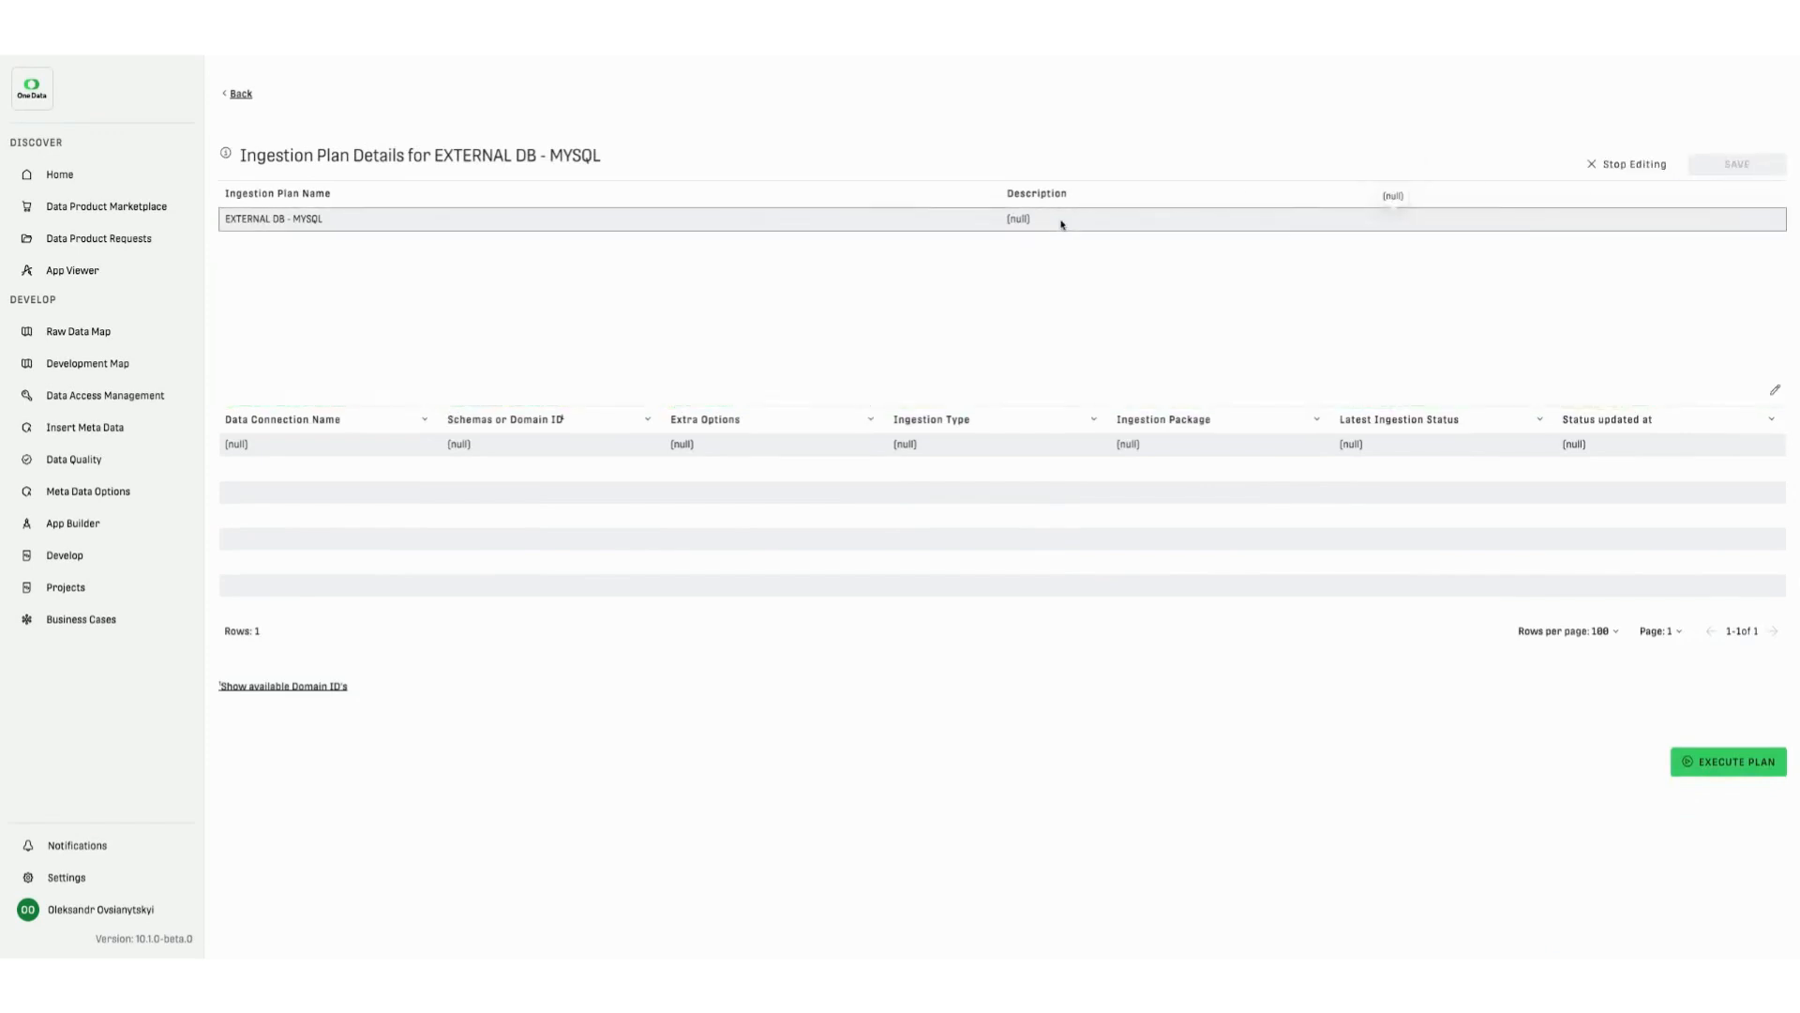
type("This plan ingests the metadata from the external Database MYSQL")
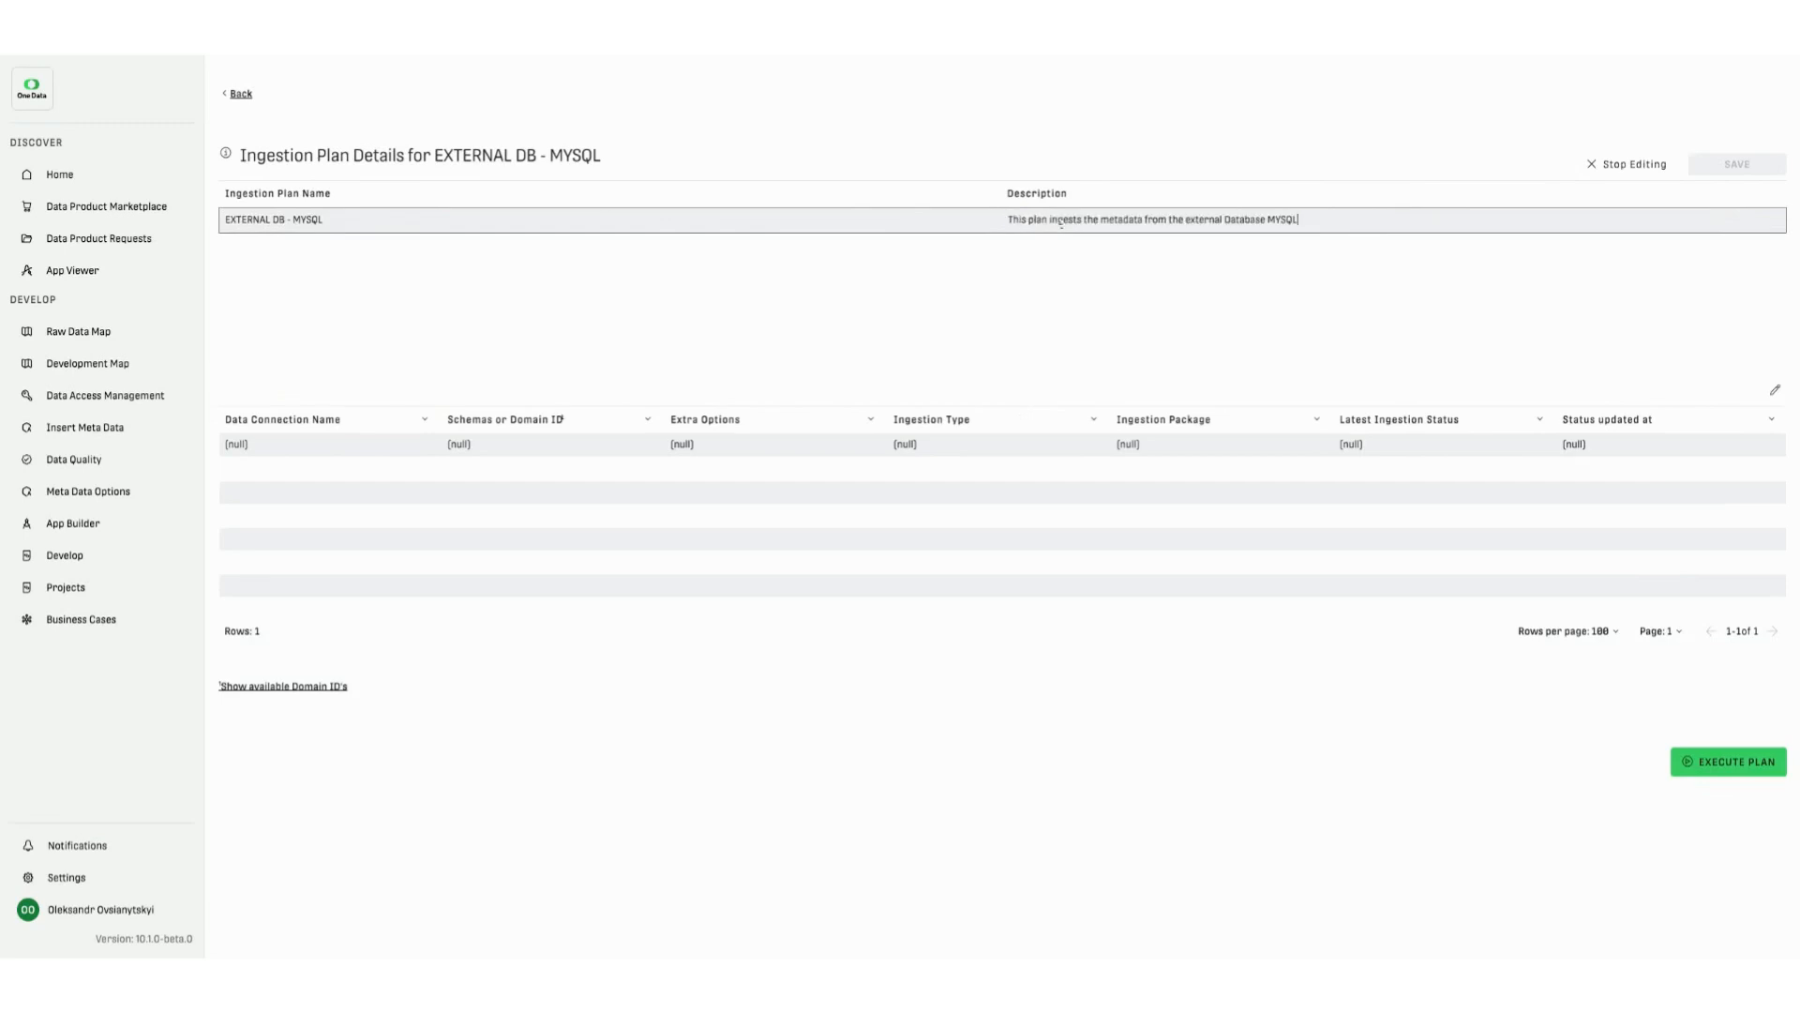
left_click(1133, 272)
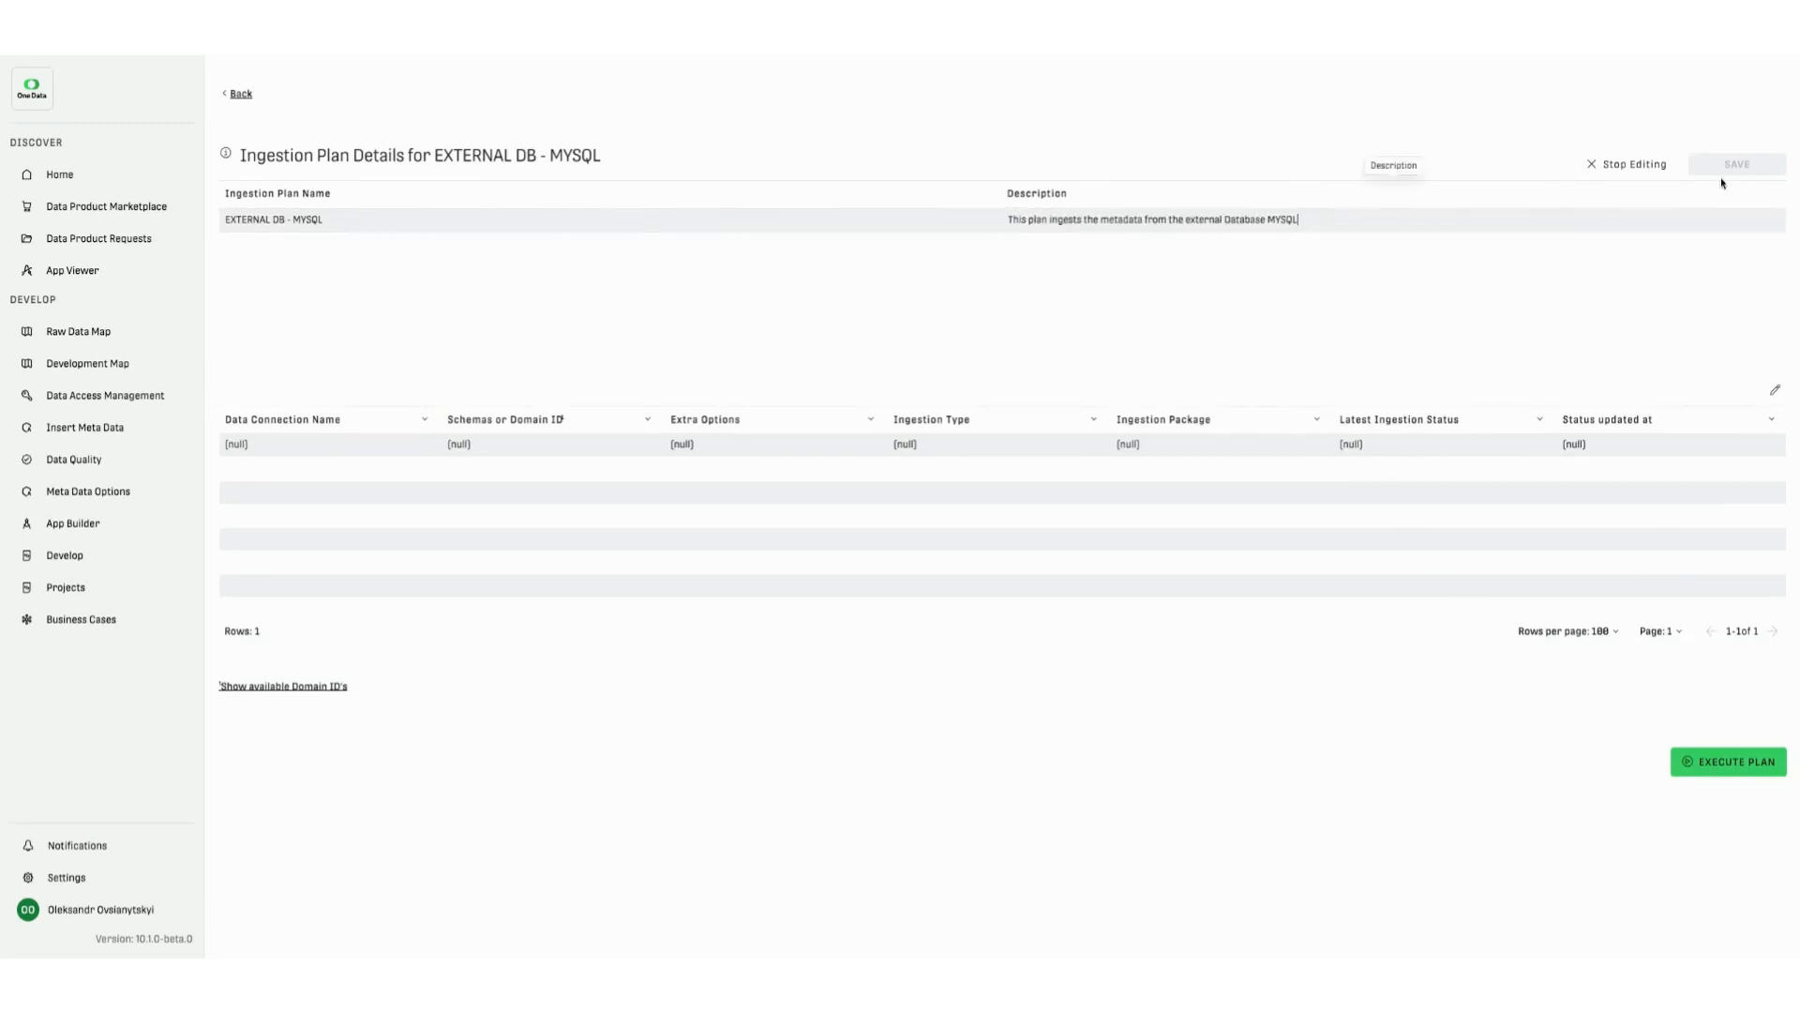
left_click(1741, 167)
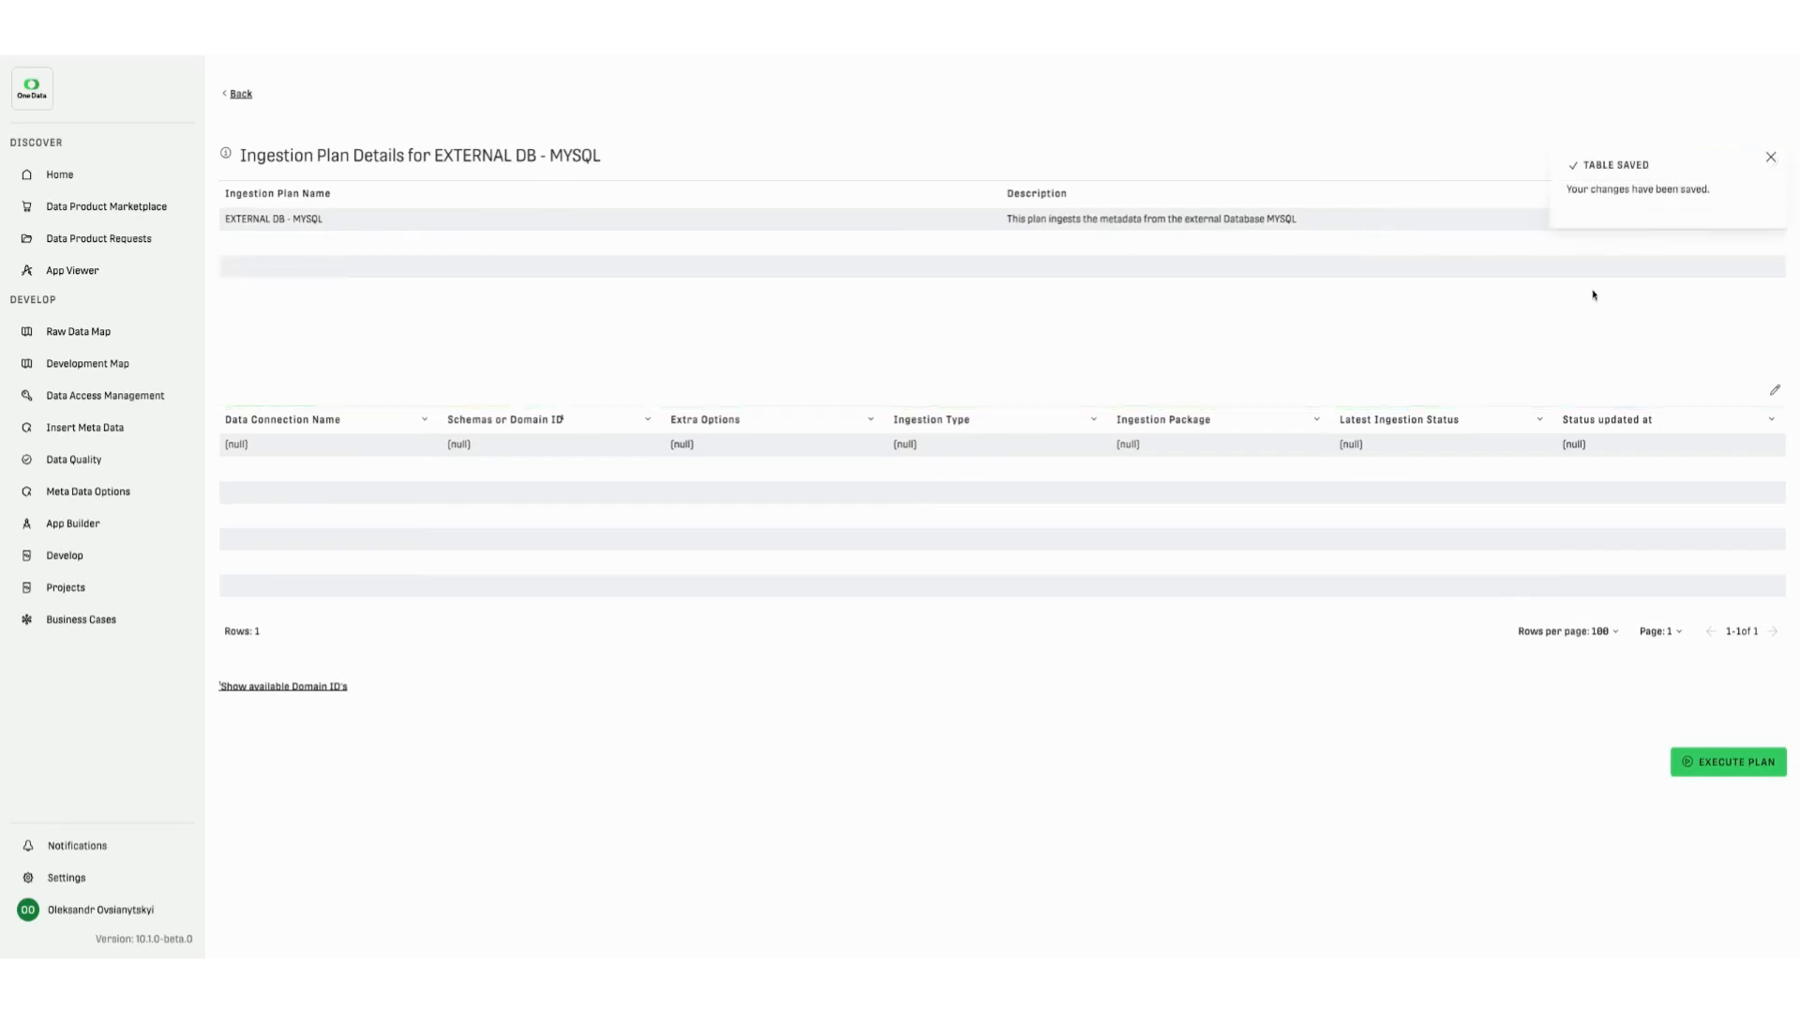
left_click(1771, 160)
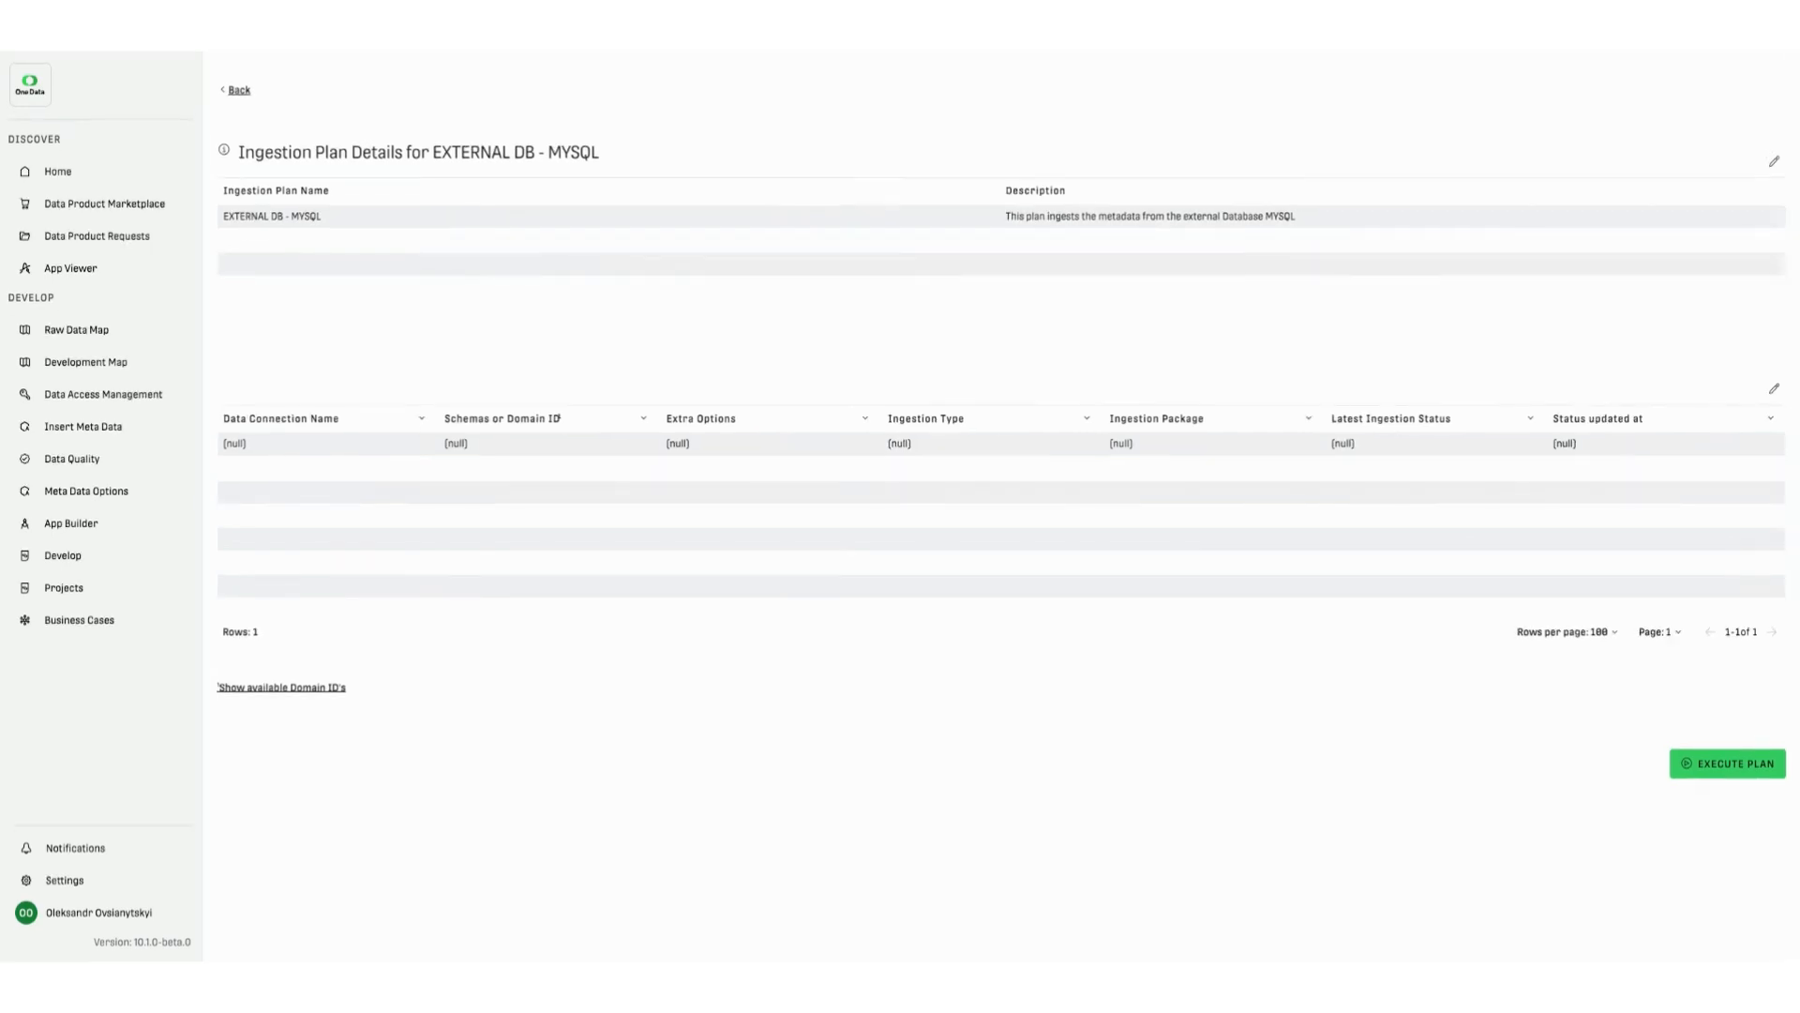
- Make the ingestion table editable and set the first row's data connection to MySQL 8 AWS DB
left_click(1775, 390)
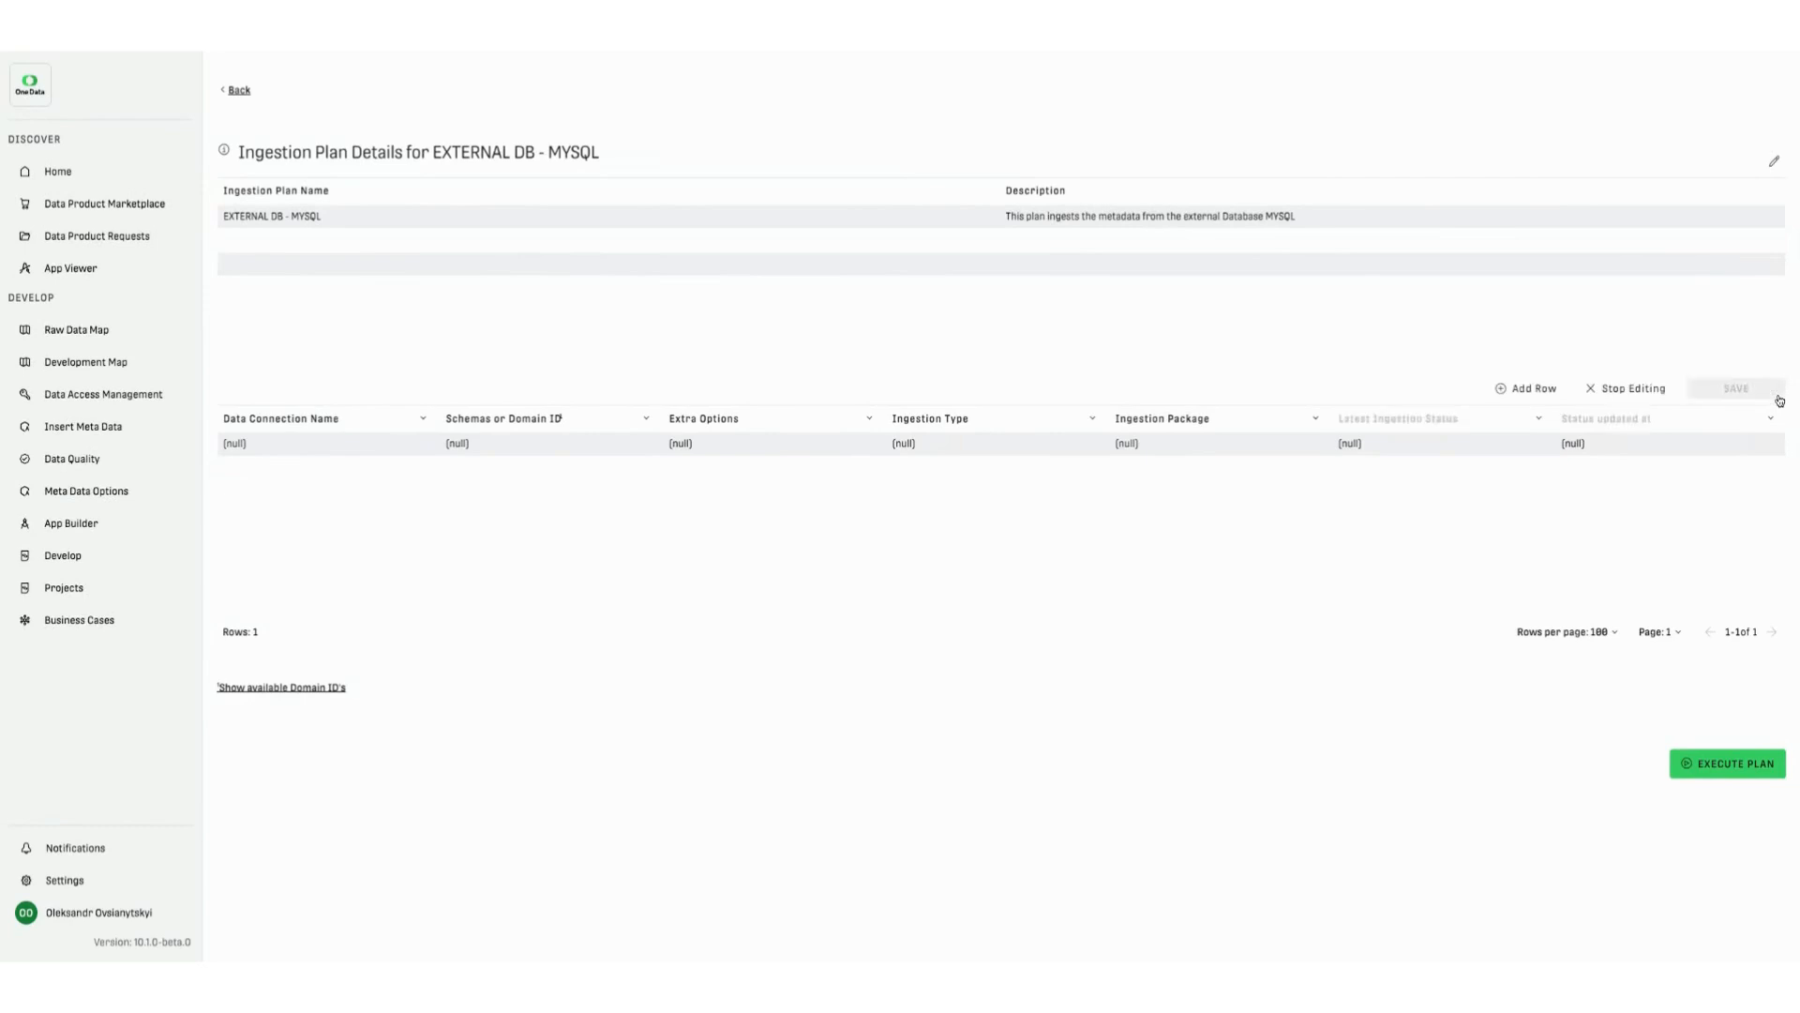
left_click(303, 445)
left_click(310, 498)
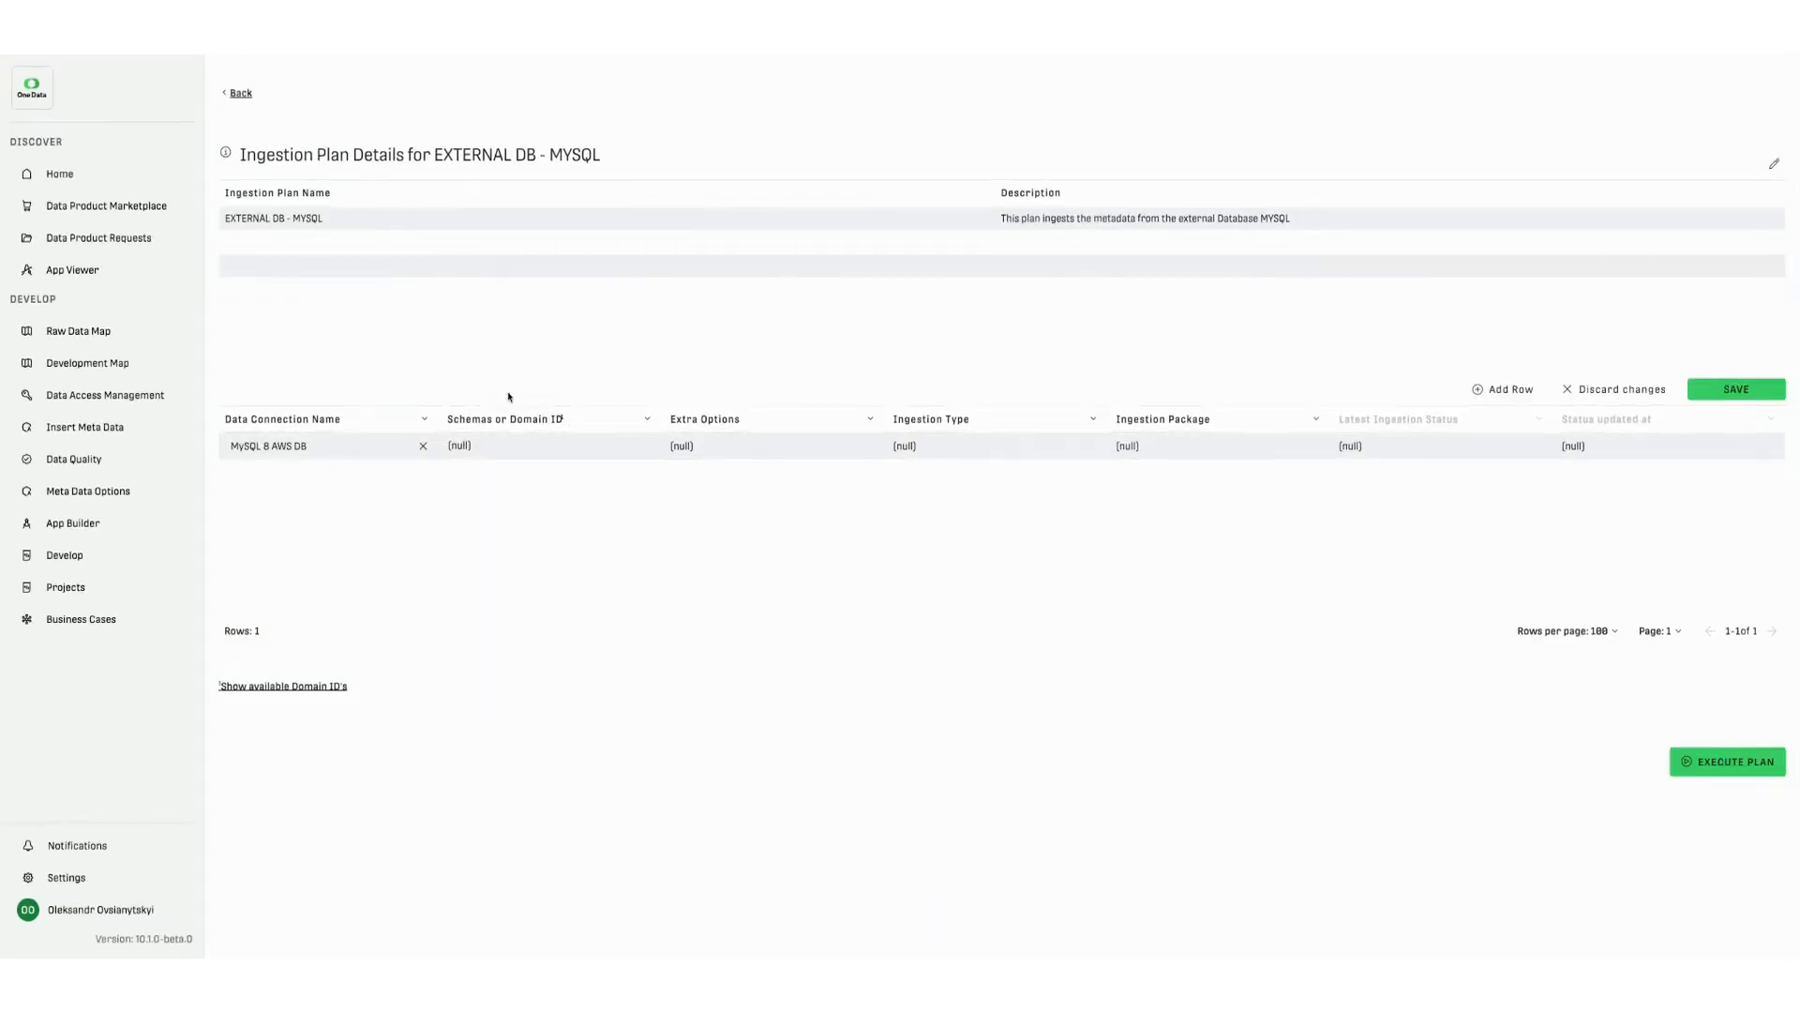
- Set the first row's schemas to mntr,prod, leaving its extra options empty
double_click(548, 447)
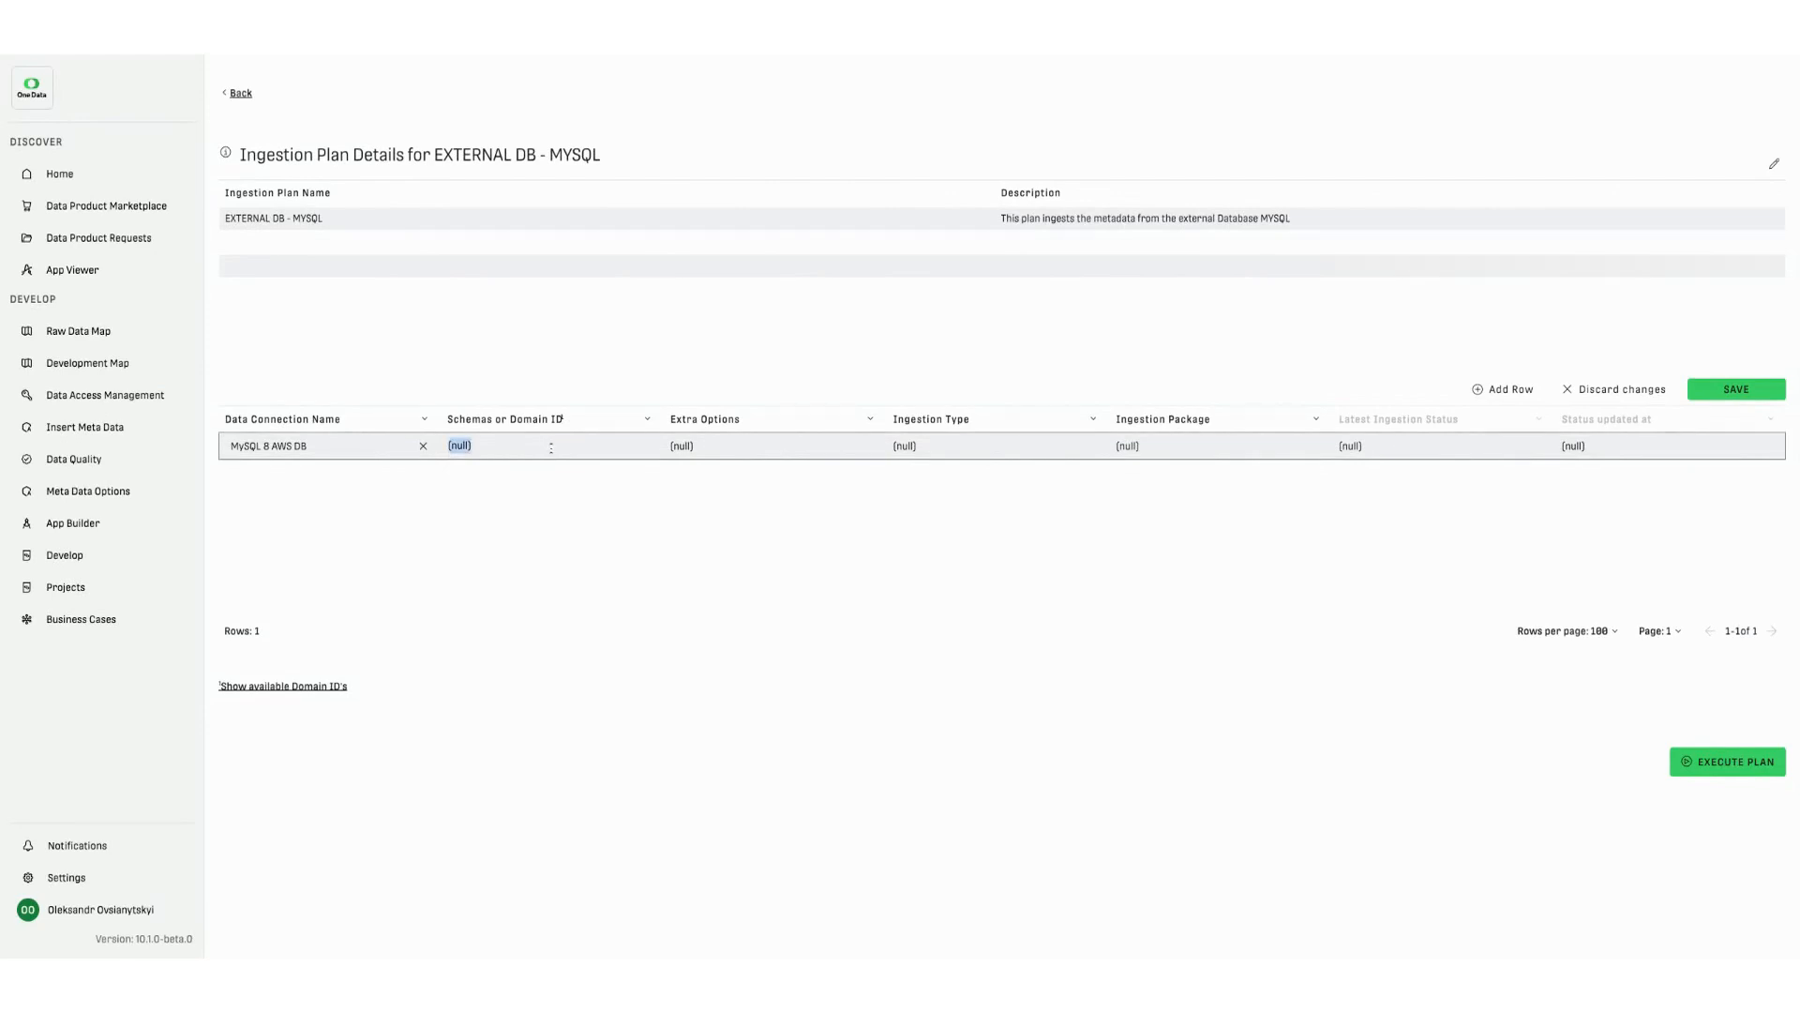
key("BackSpace")
type("mntr.prod")
left_click_drag(502, 448, 448, 449)
type("a")
key("ctrl+a")
key("Escape")
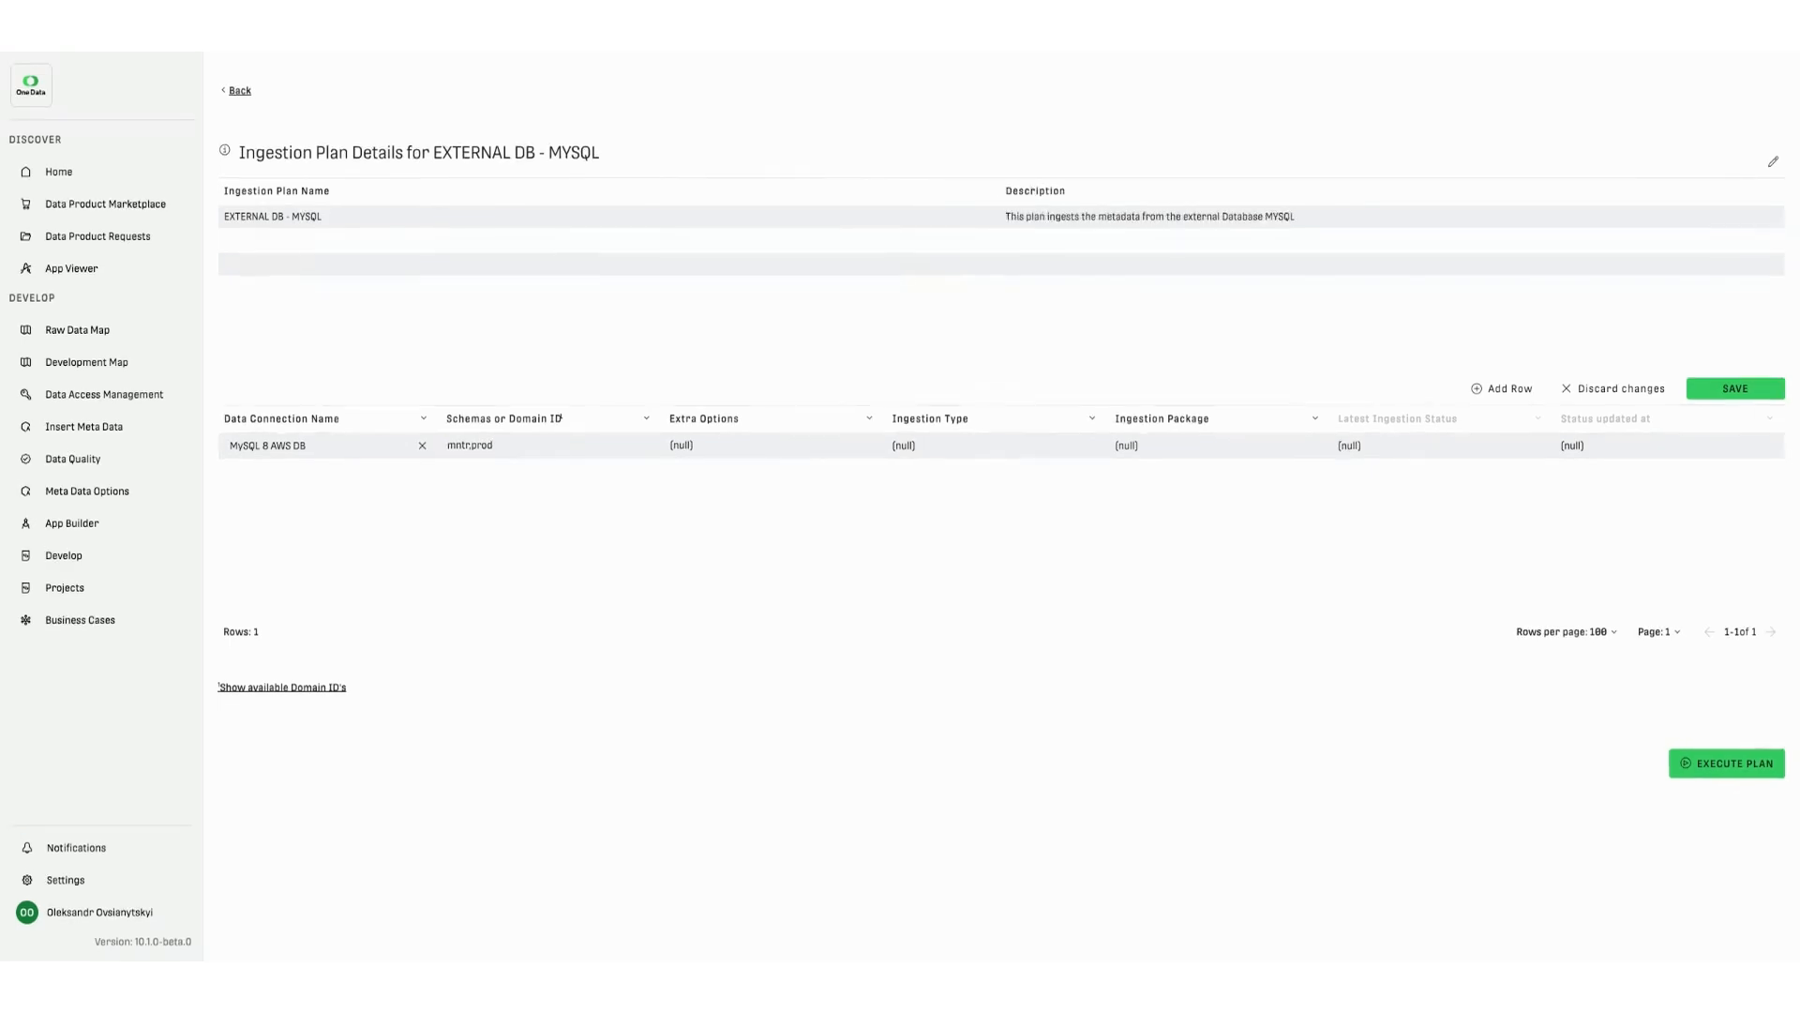
double_click(716, 449)
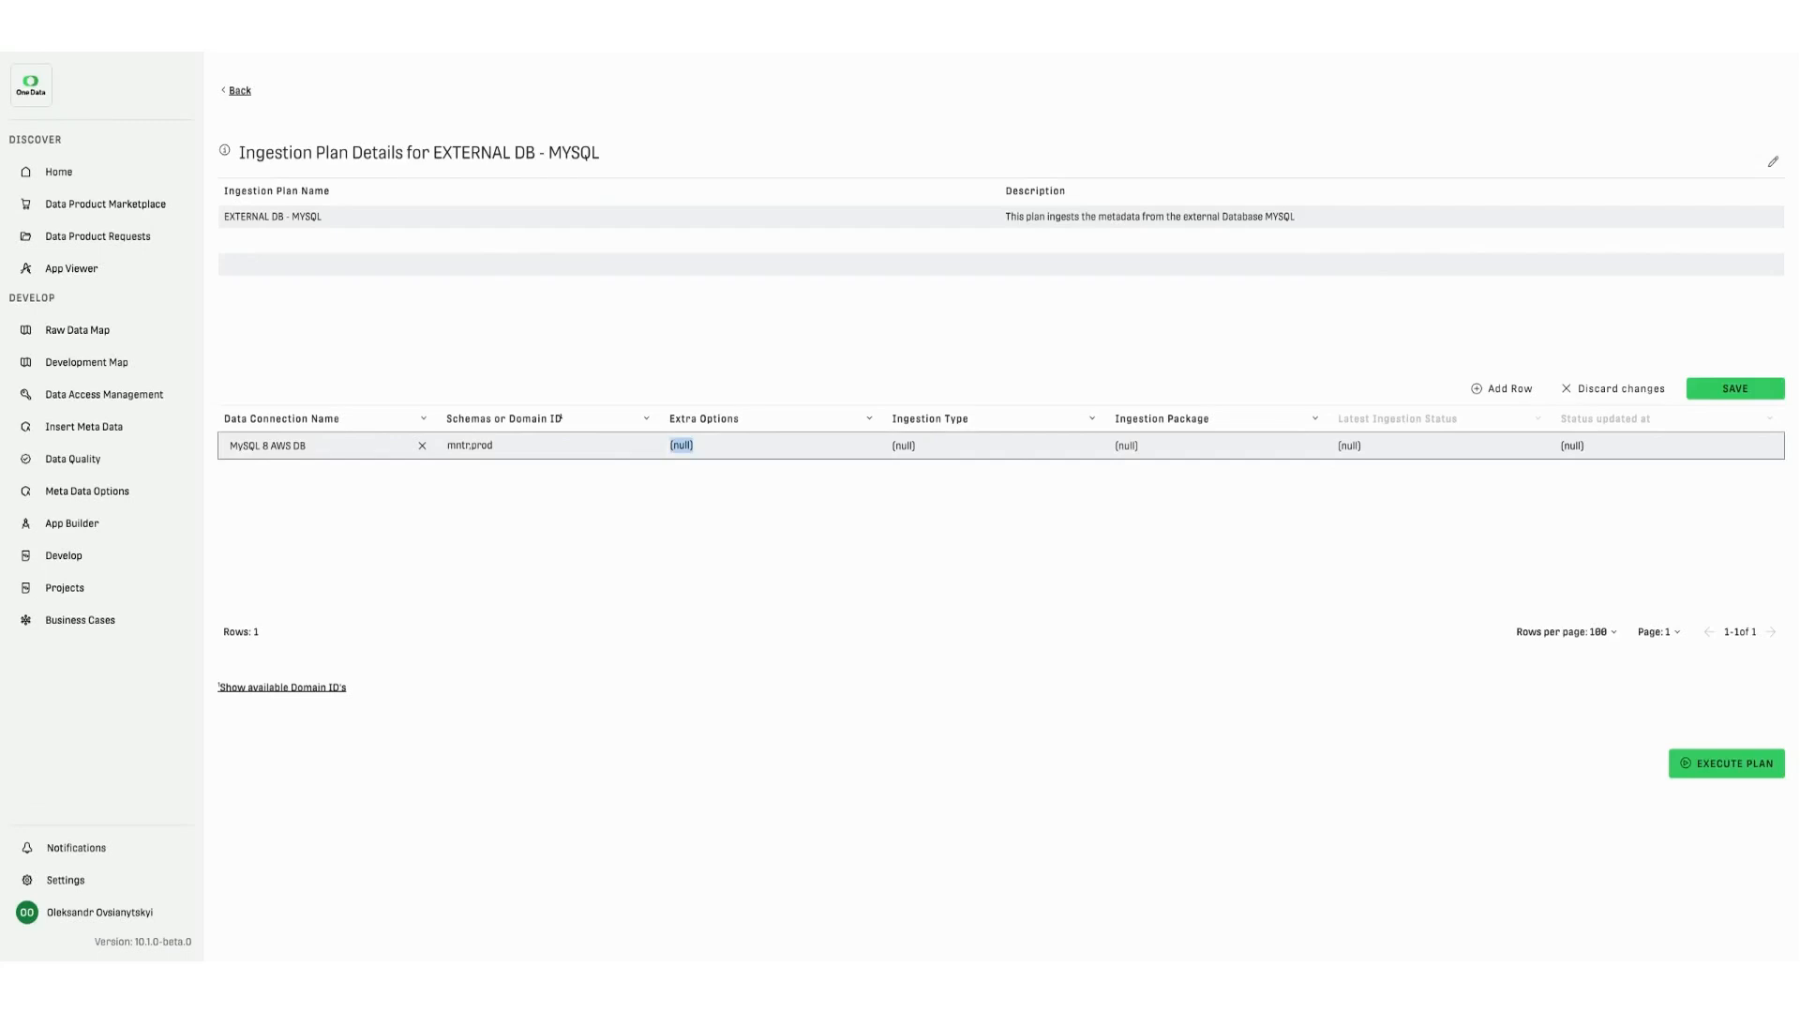
left_click(705, 446)
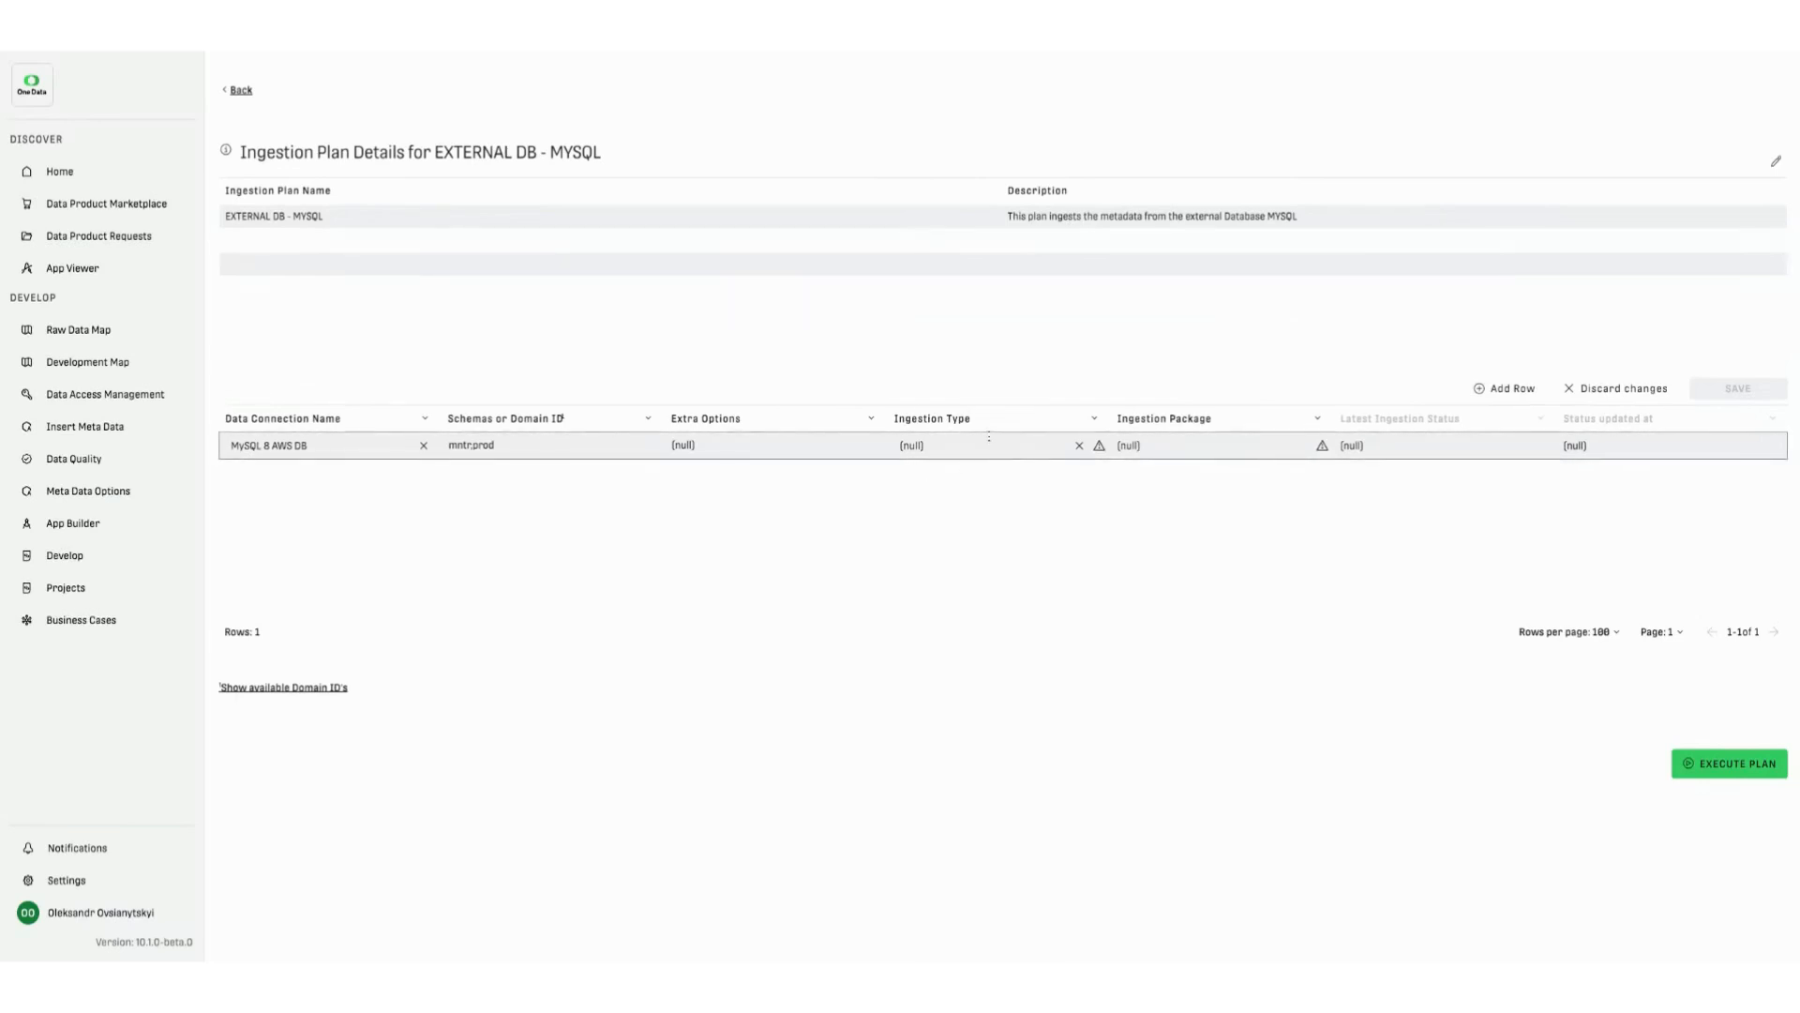
- Set the first row's ingestion type to MYSQL - Metadata and its ingestion package to Assets and Asset Attributes
left_click(1079, 445)
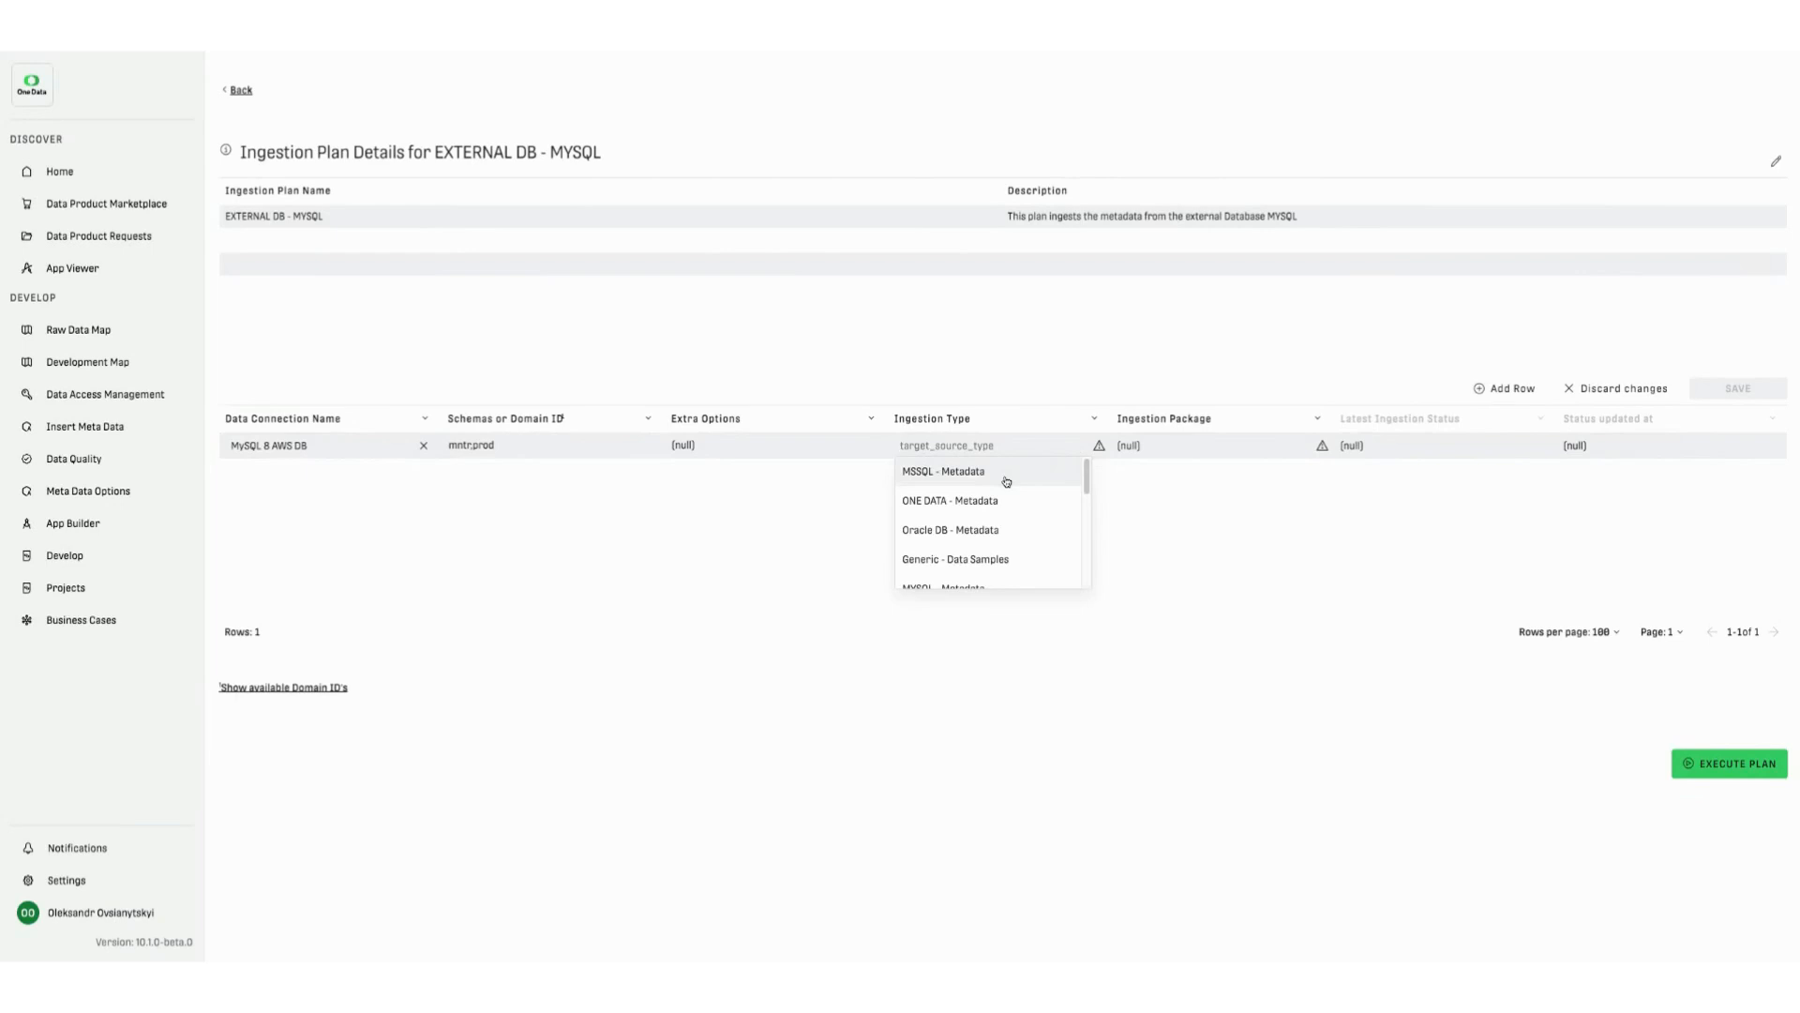
scroll(1004, 516, "down", 1)
left_click(985, 546)
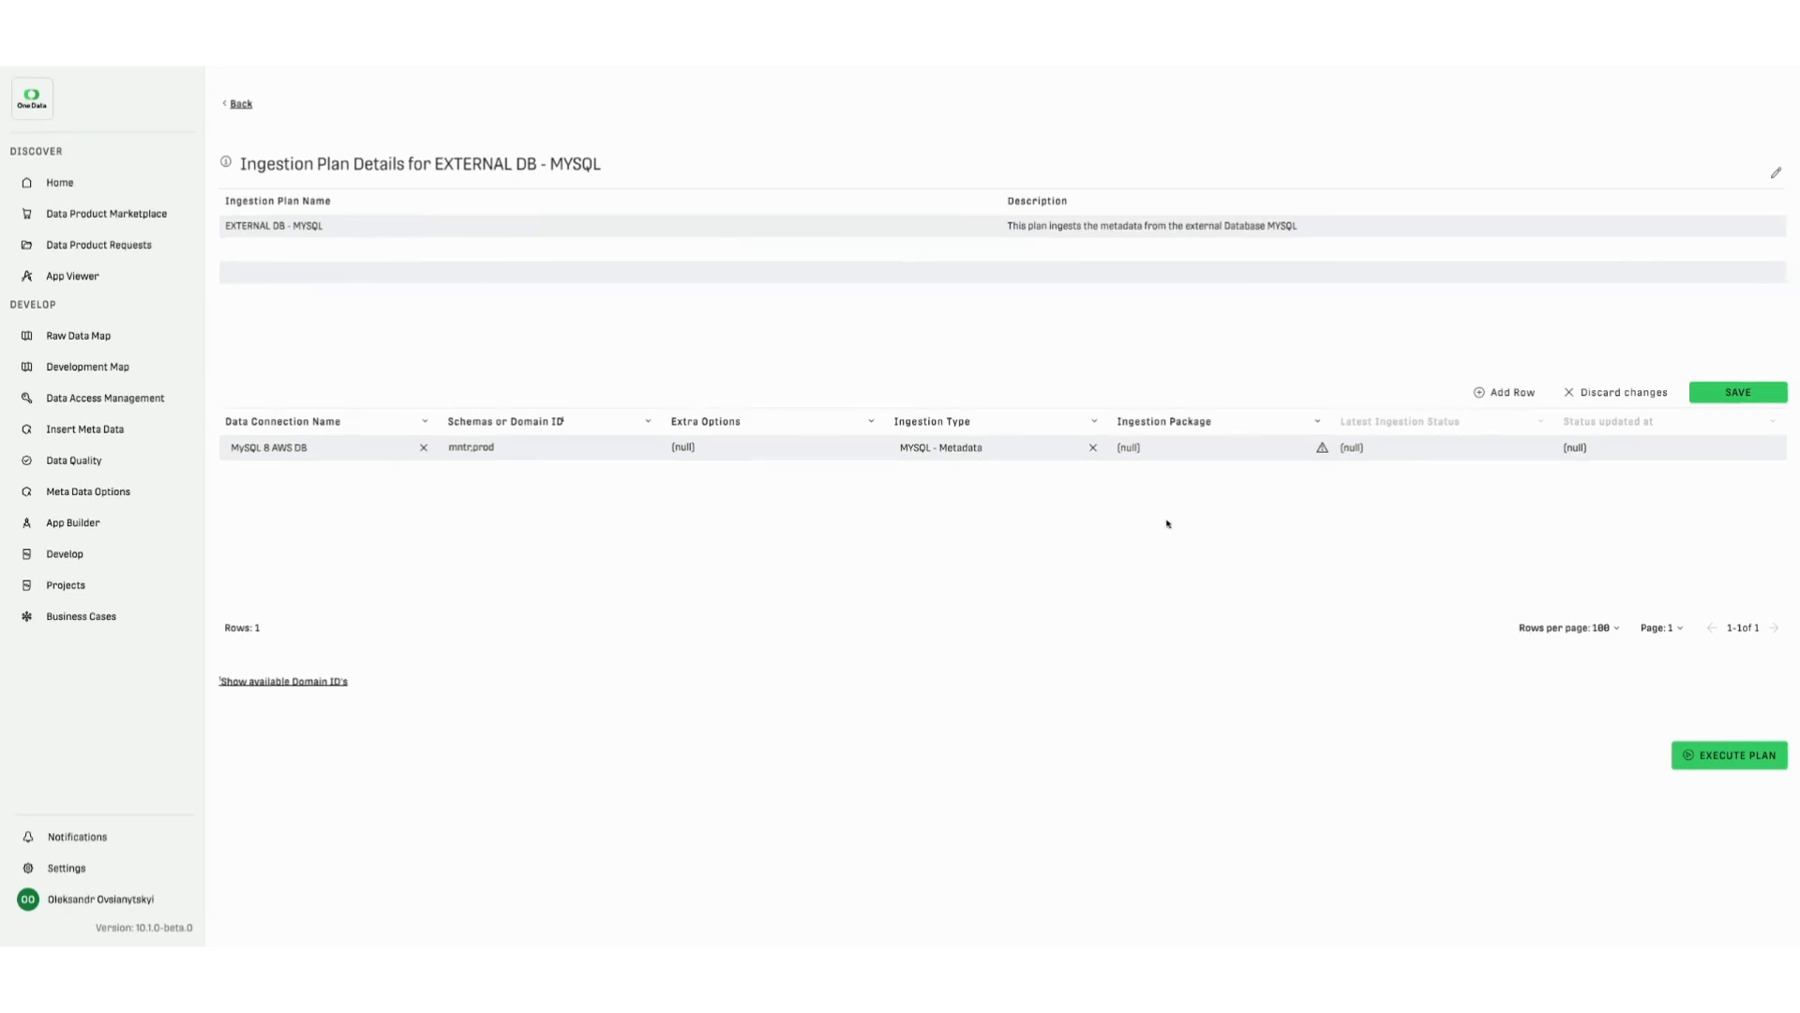
left_click(1252, 449)
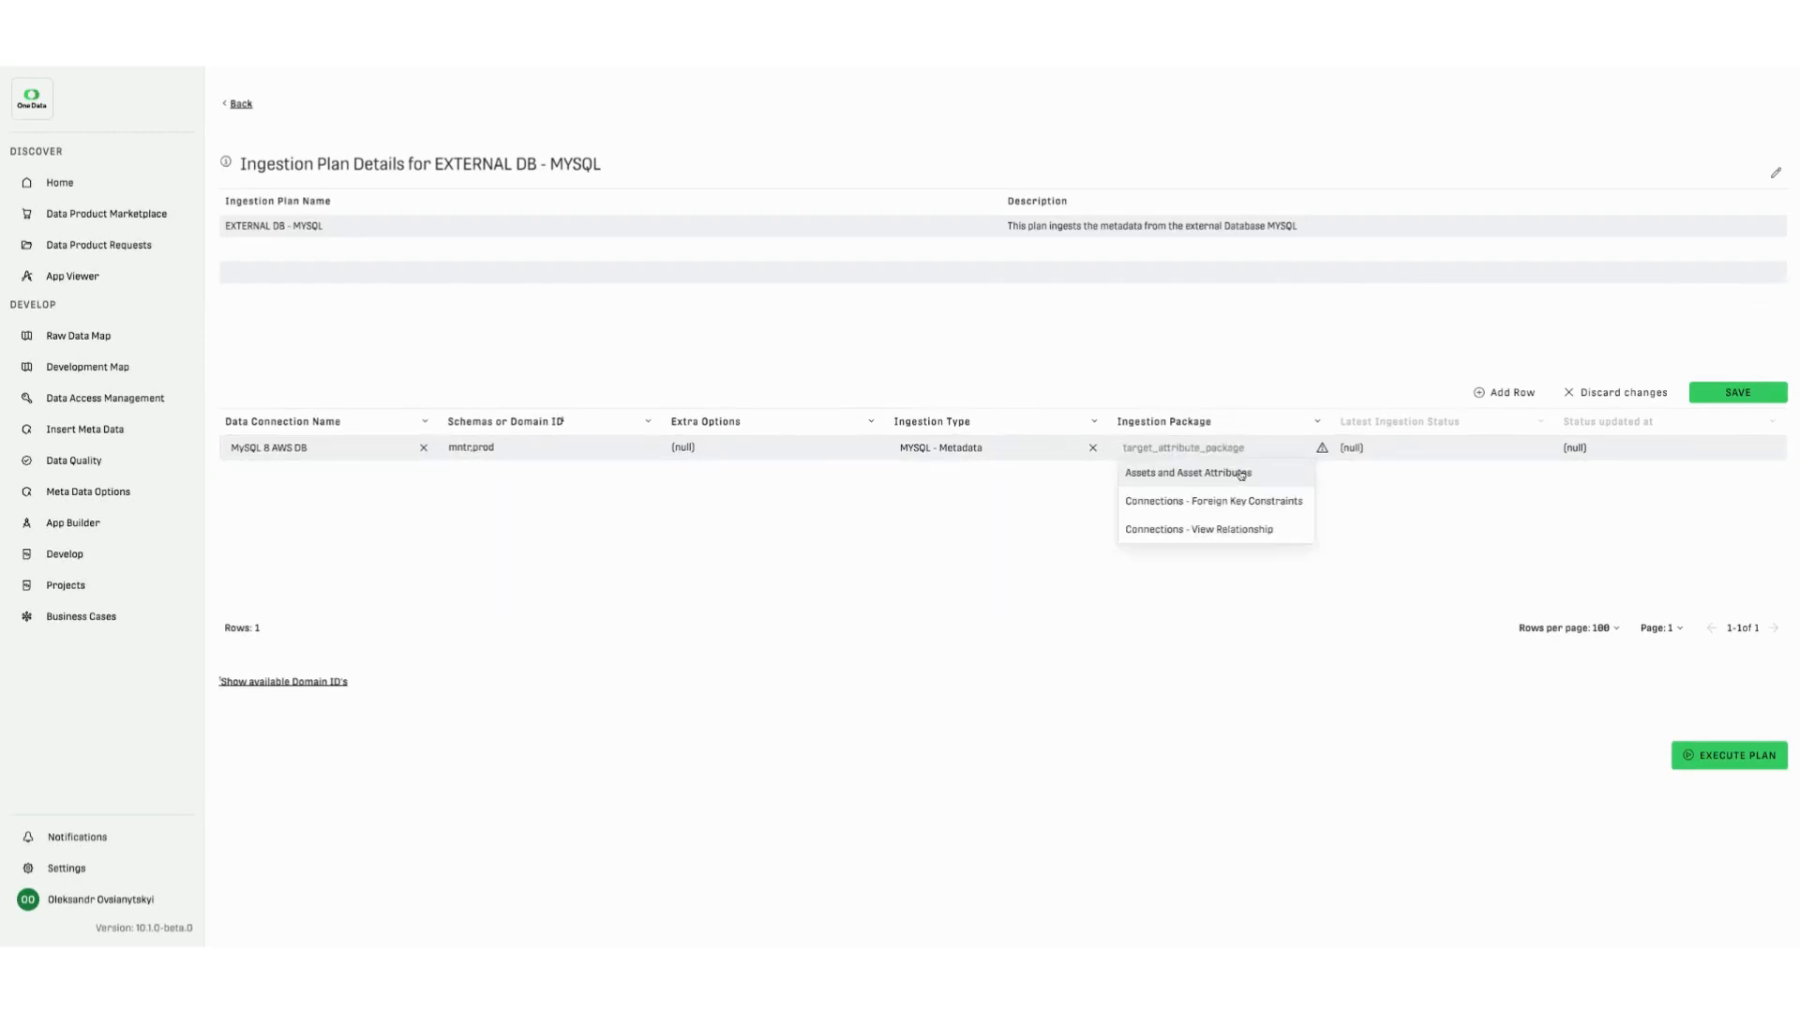
left_click(1246, 472)
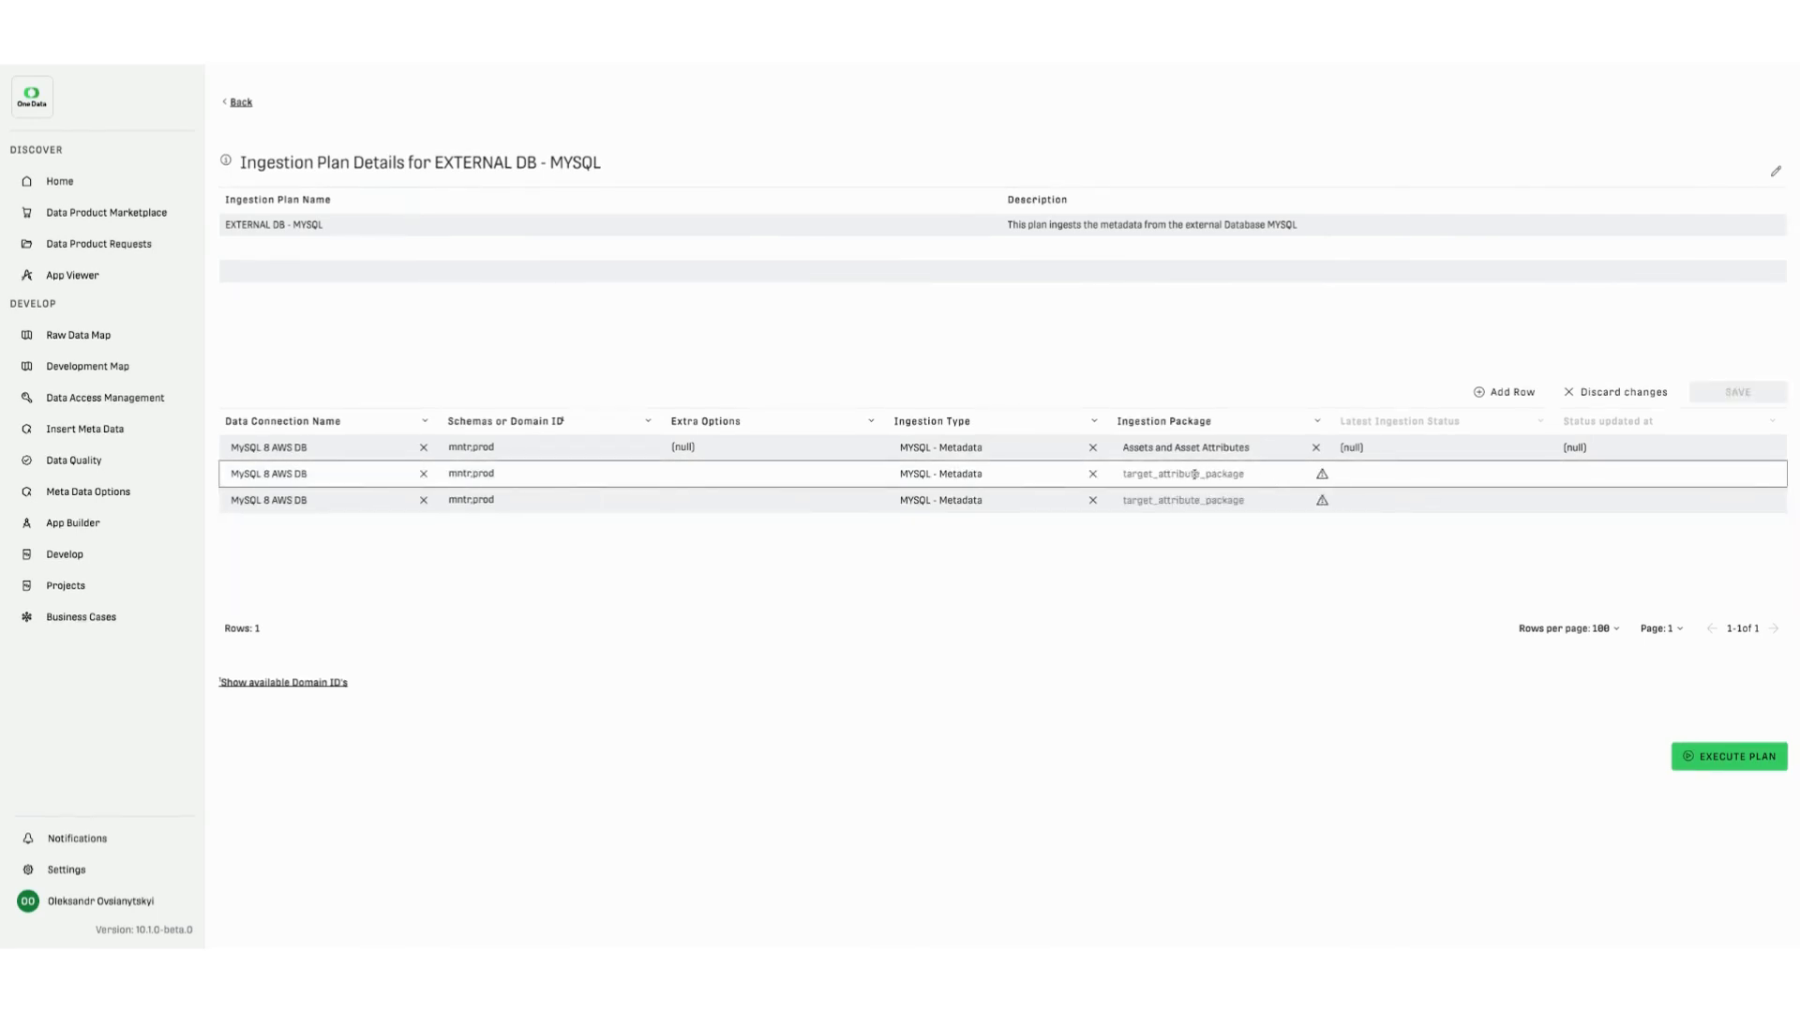
- Set the ingestion package to Connections - View Relationship in the second row and Connections - Foreign Key Constraints in the third
left_click(1194, 474)
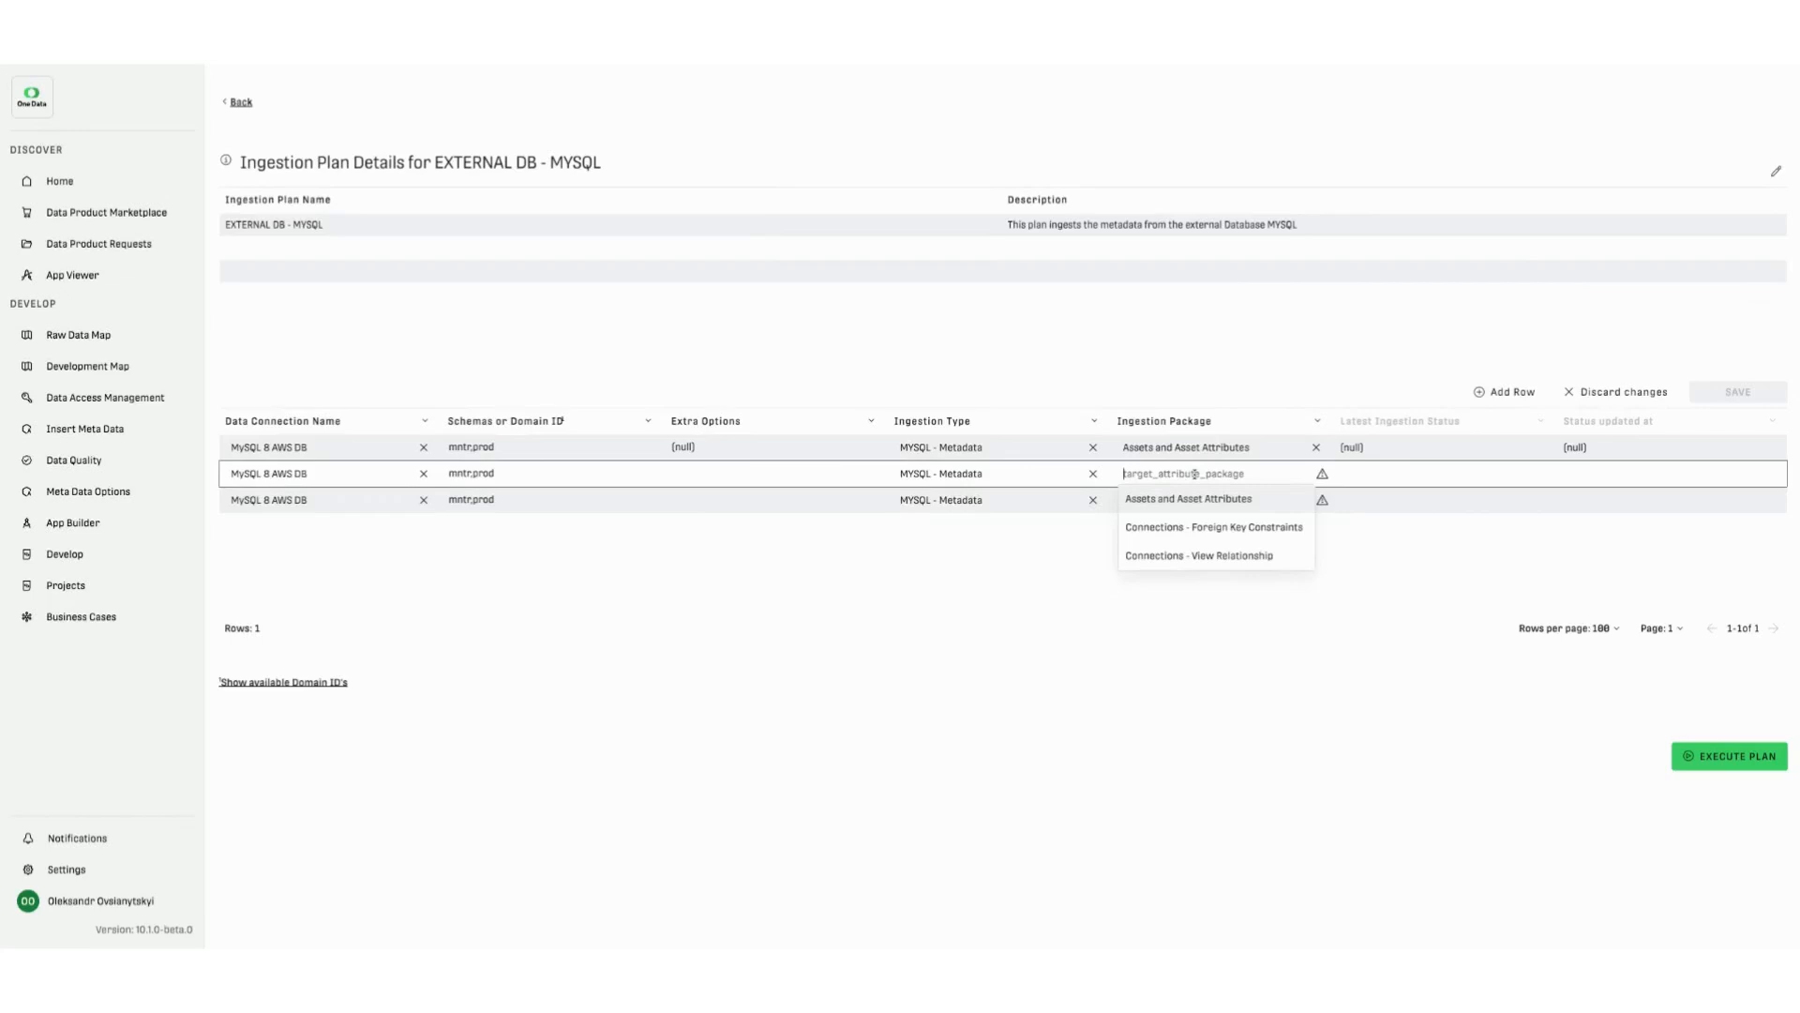
left_click(1200, 554)
left_click(1192, 503)
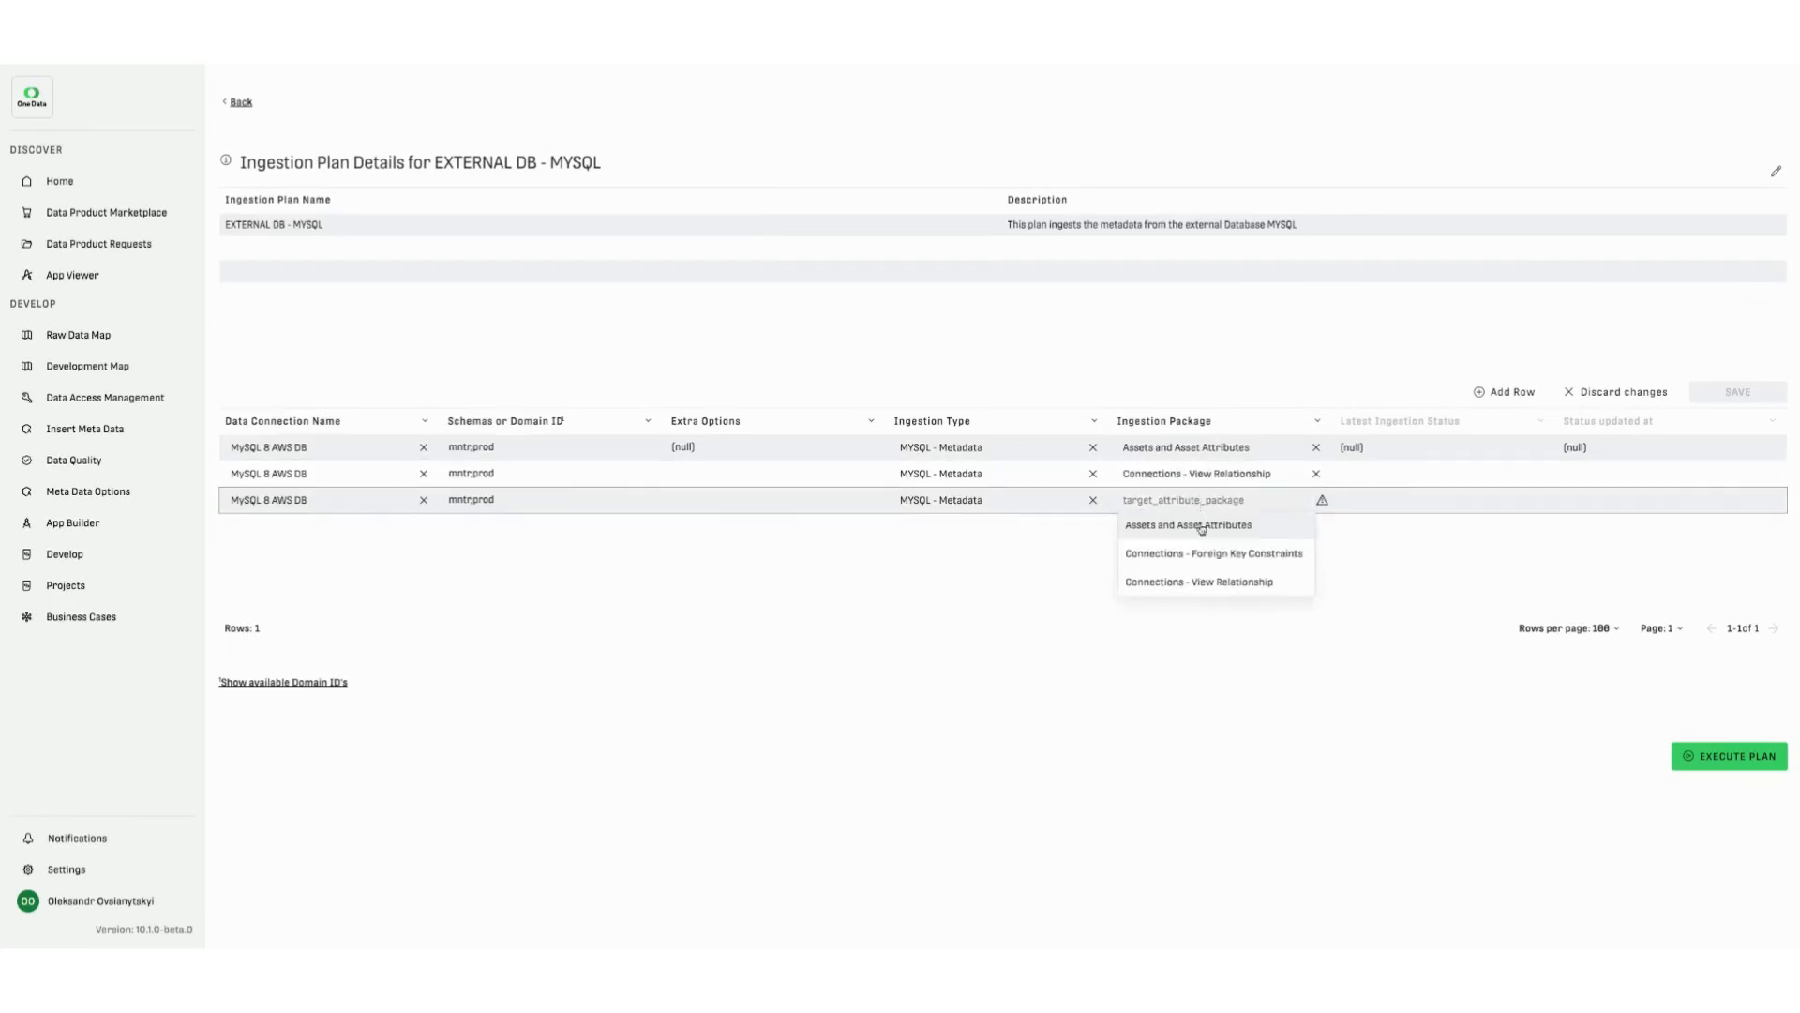
left_click(1203, 554)
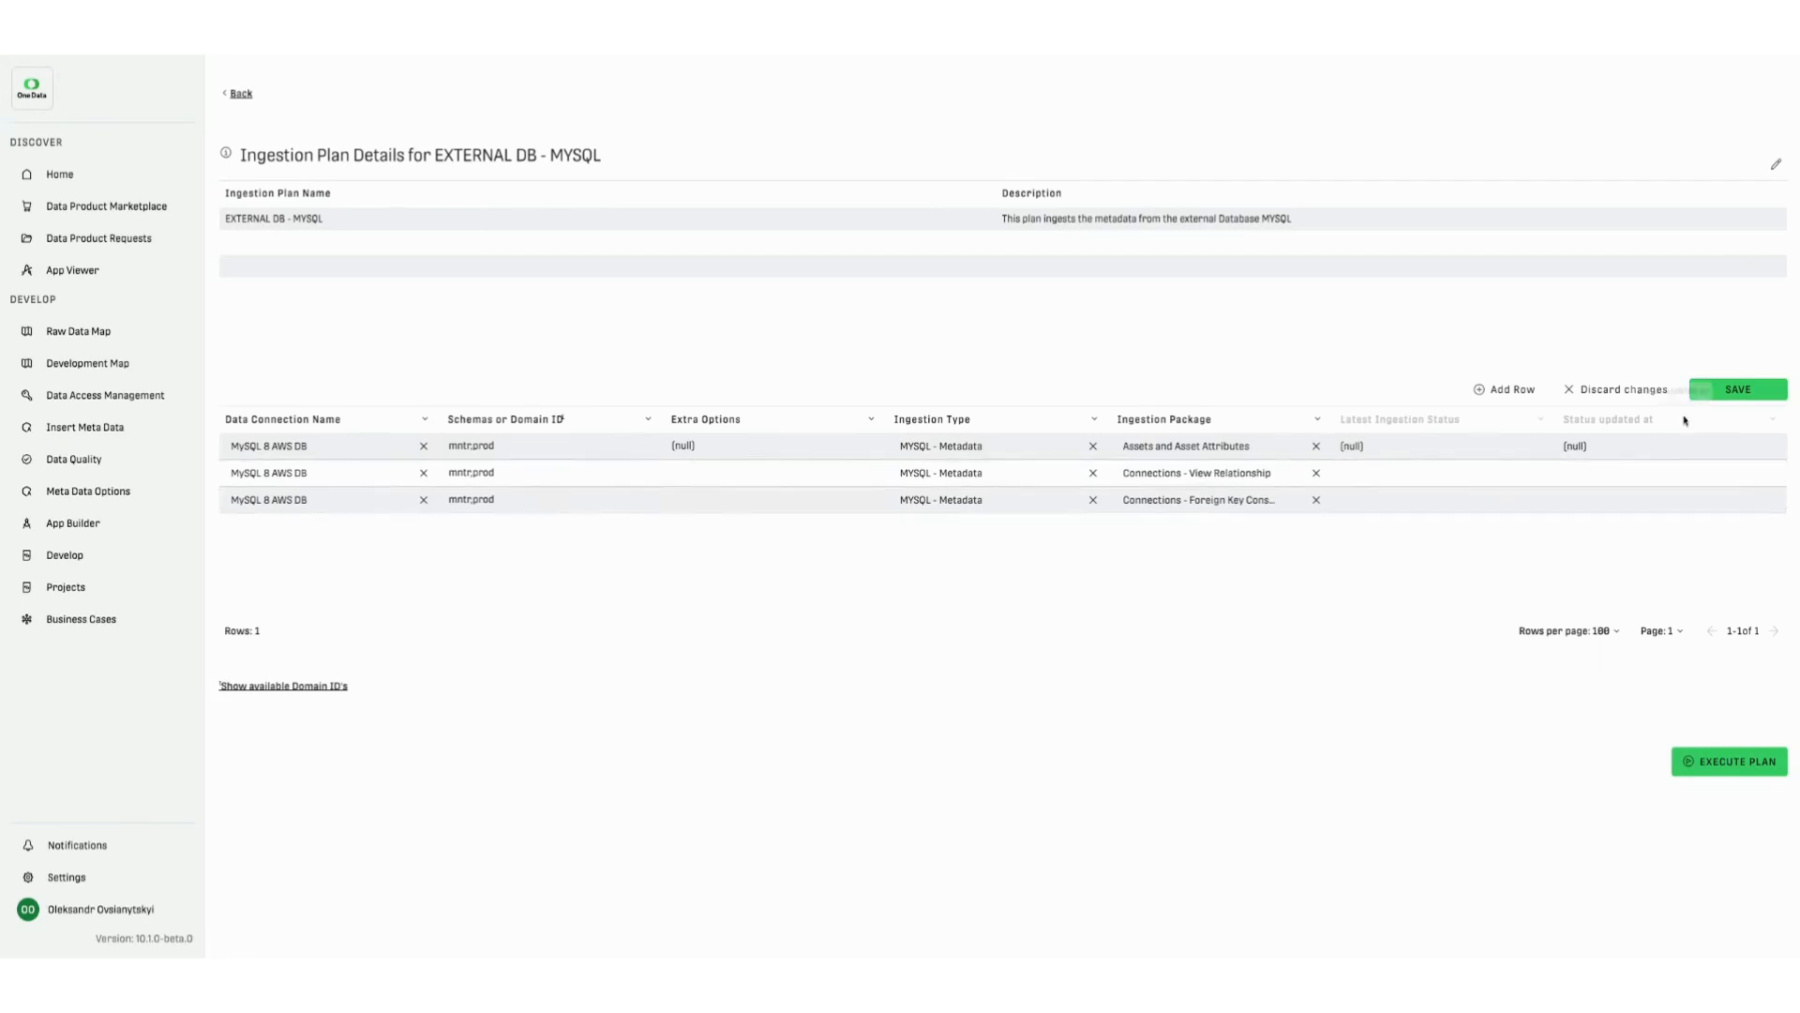
- Save the ingestion table and execute the plan
left_click(1723, 398)
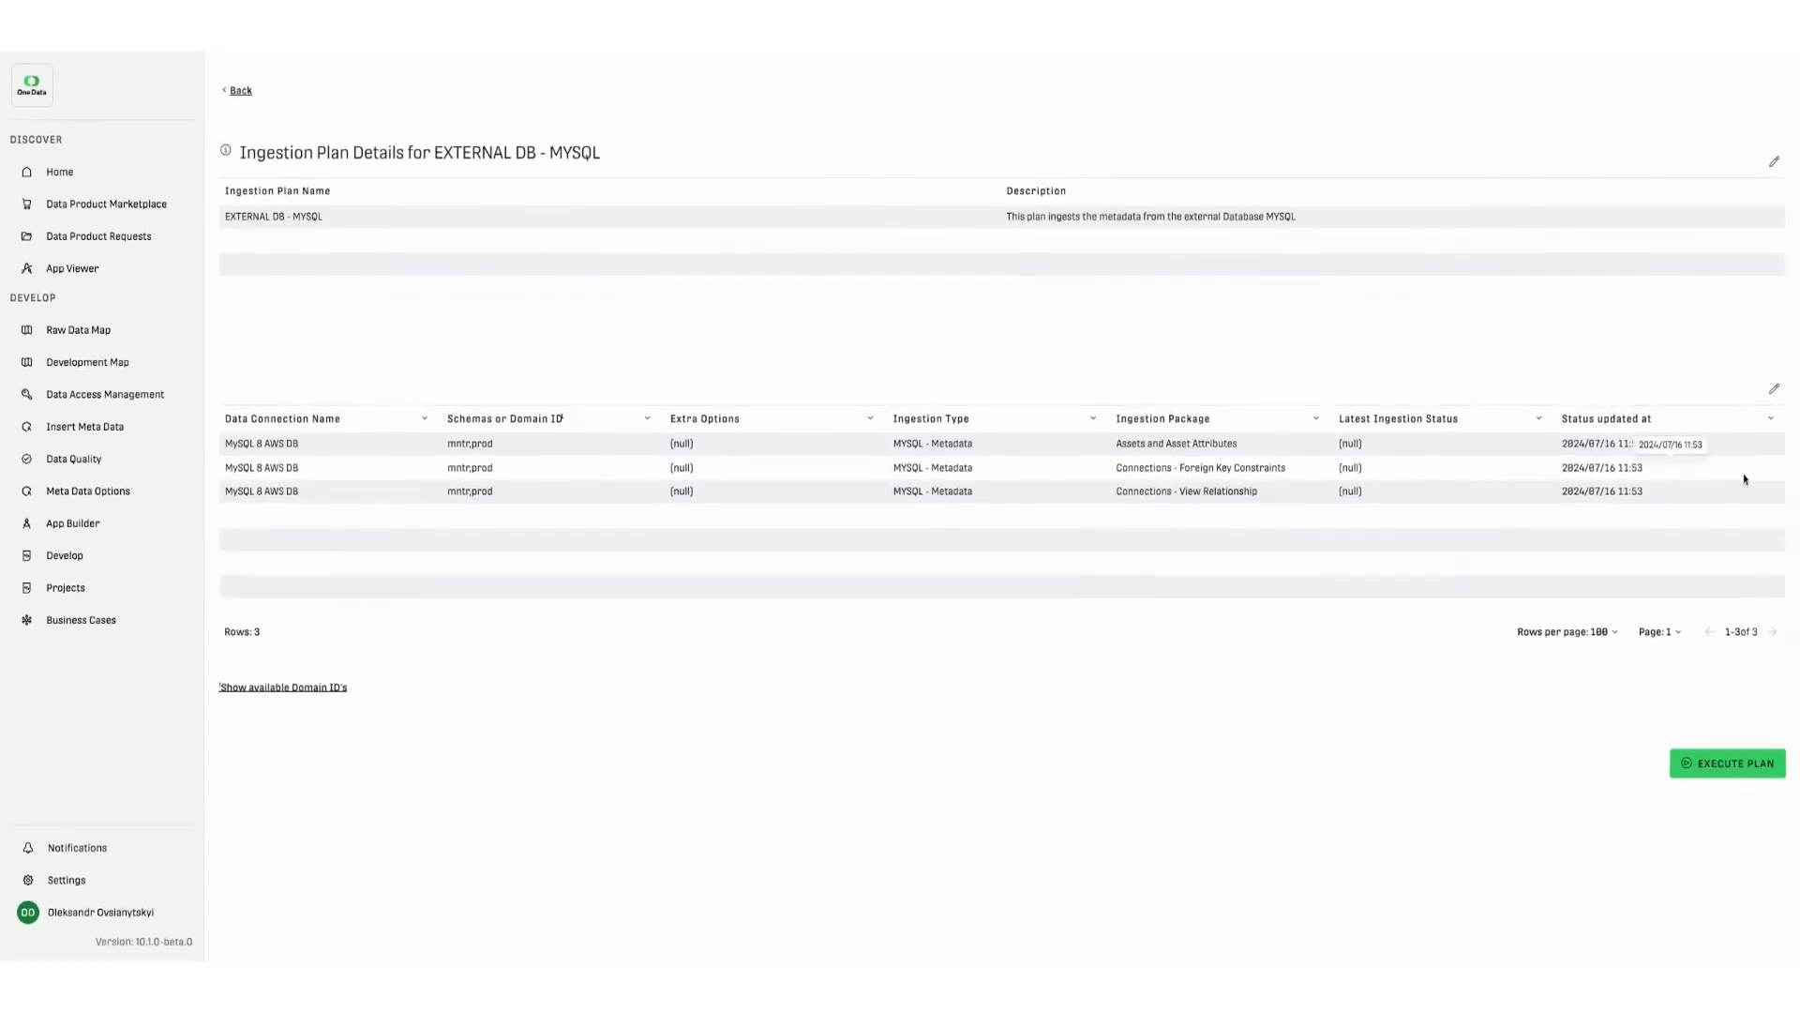
left_click(1722, 771)
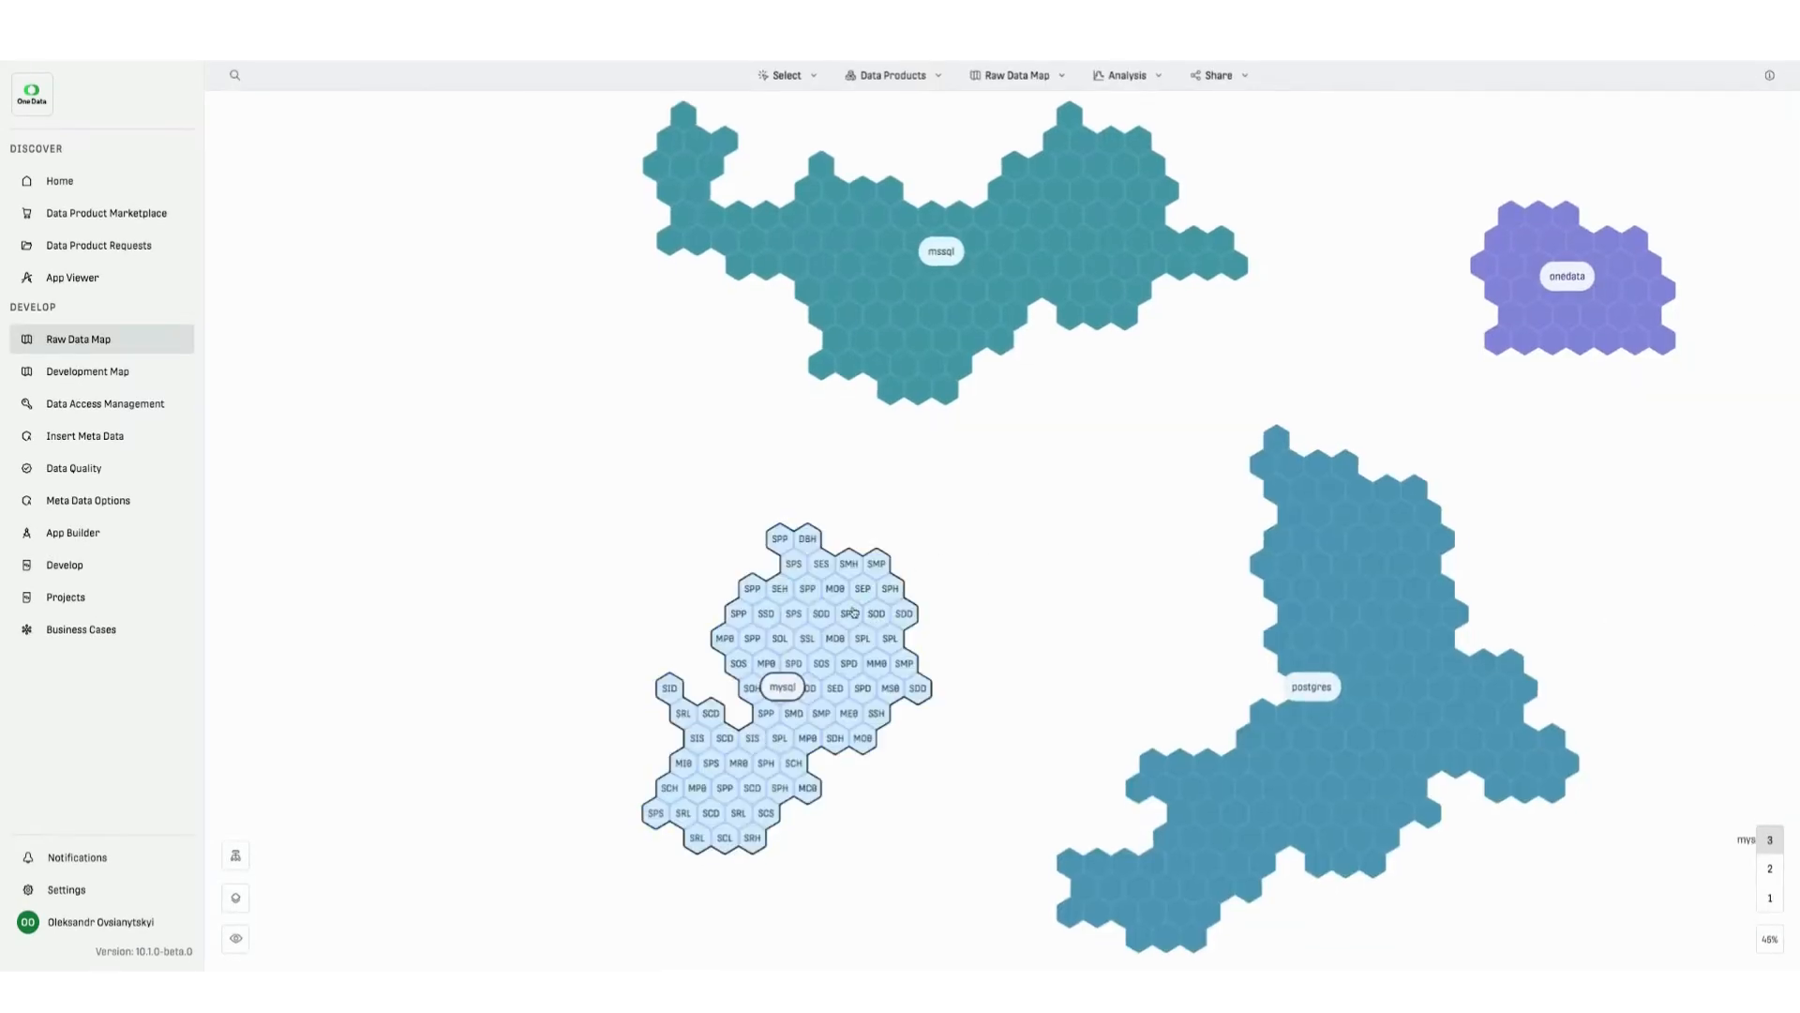
- Examine the mysql area of the Raw Data Map up close, grouped at the Schema level
scroll(739, 716, "up", 1)
scroll(739, 716, "up", 5)
left_click_drag(736, 715, 859, 631)
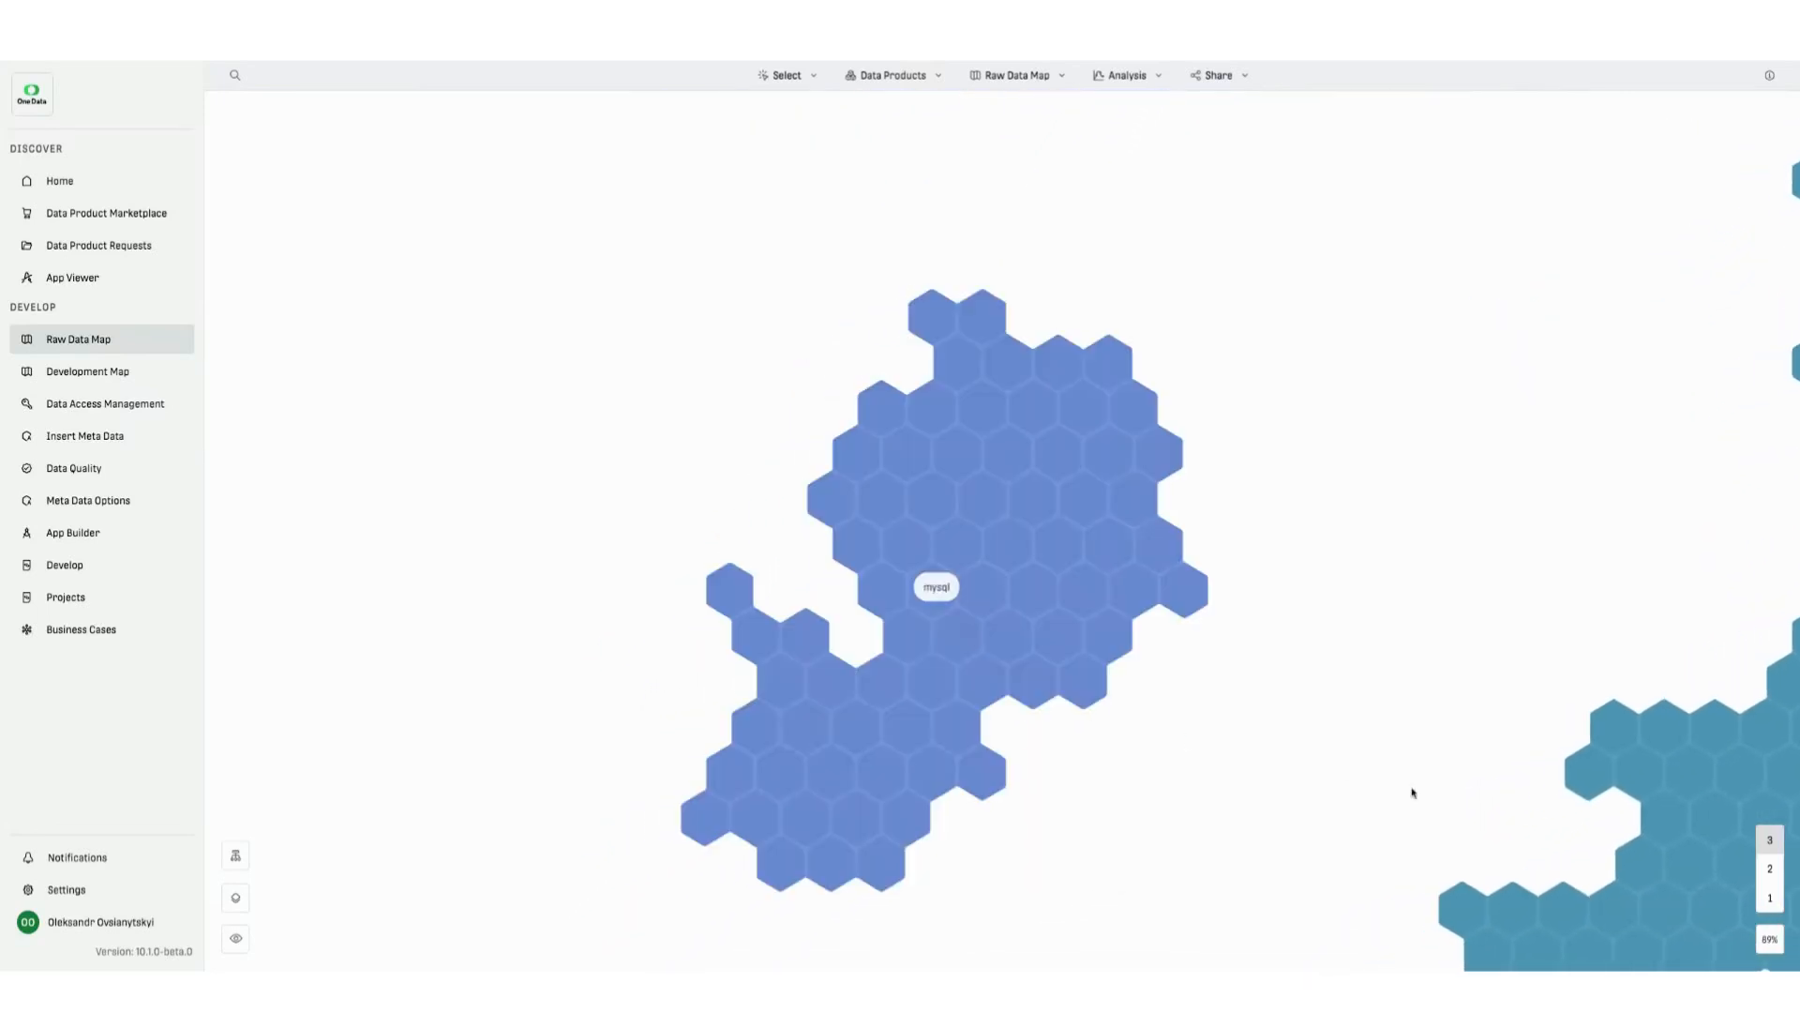
left_click(1772, 868)
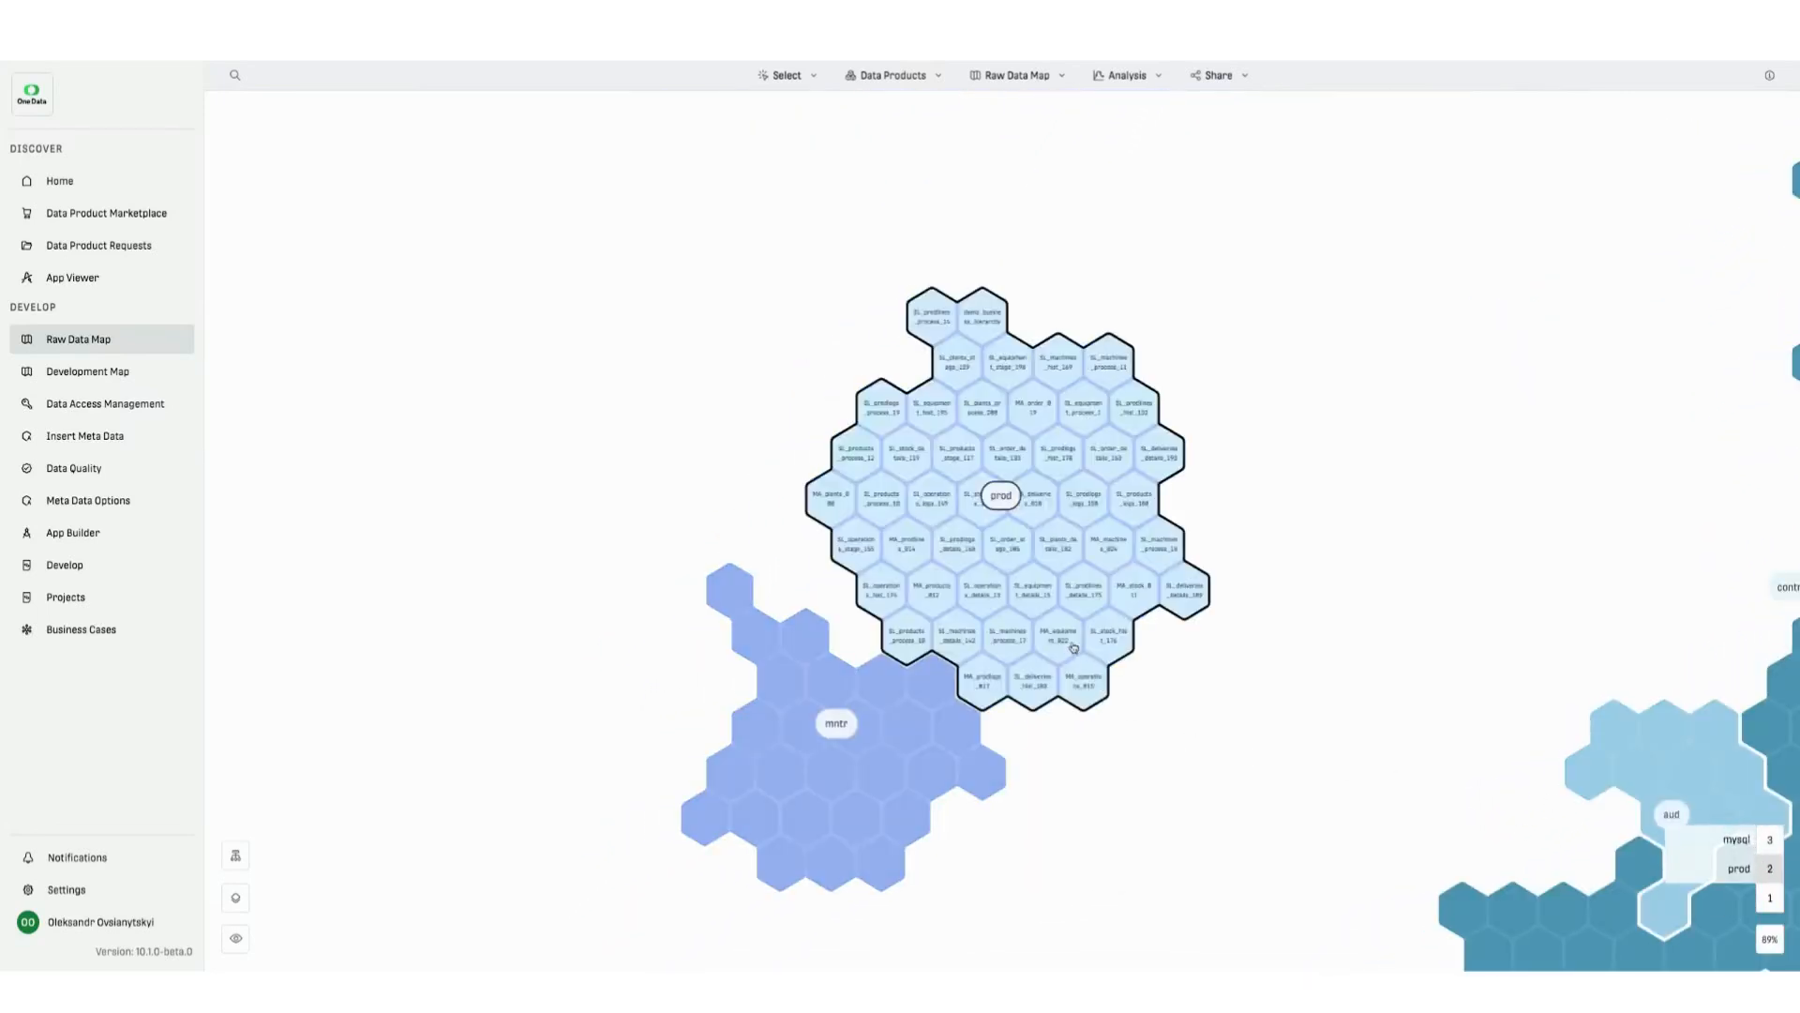